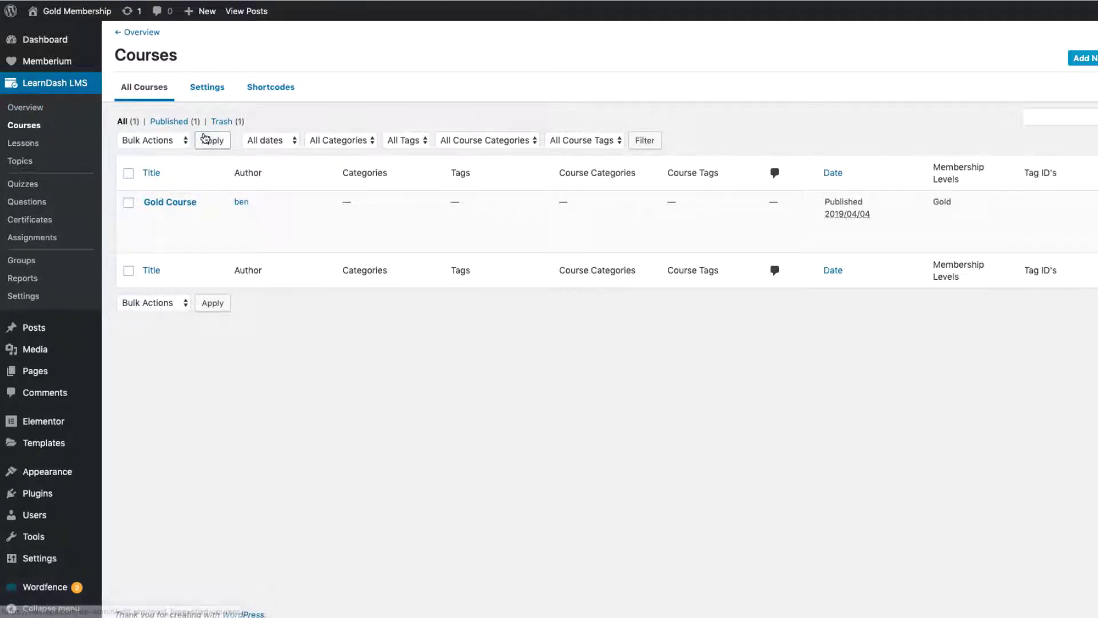
# Step: Start a new course titled 'Silver Course'
pyautogui.click(1064, 59)
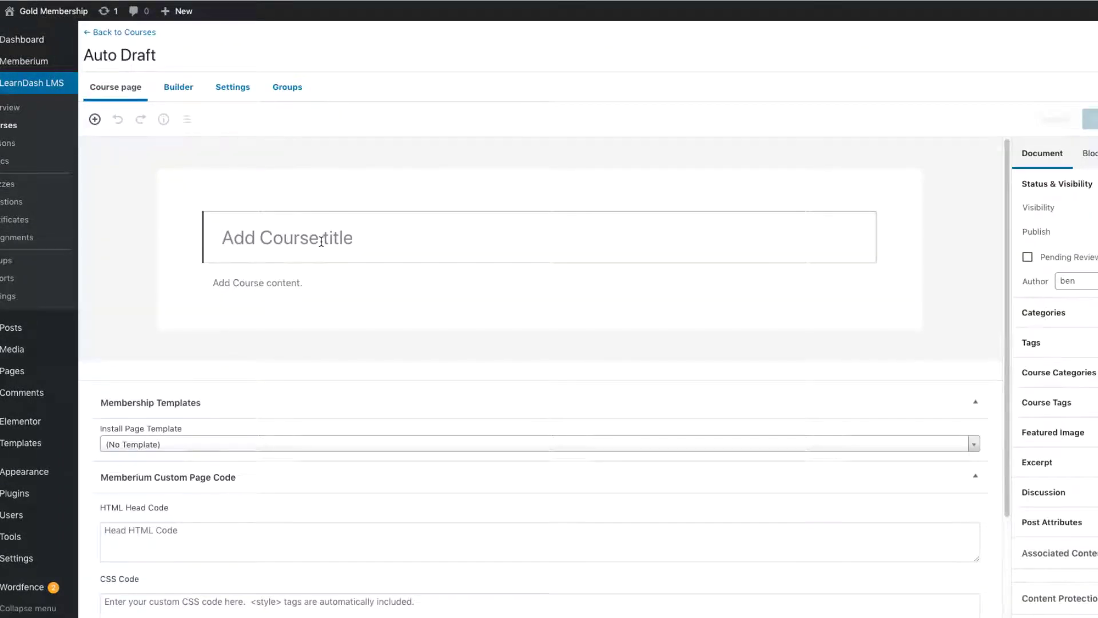
pyautogui.write('Silver Course')
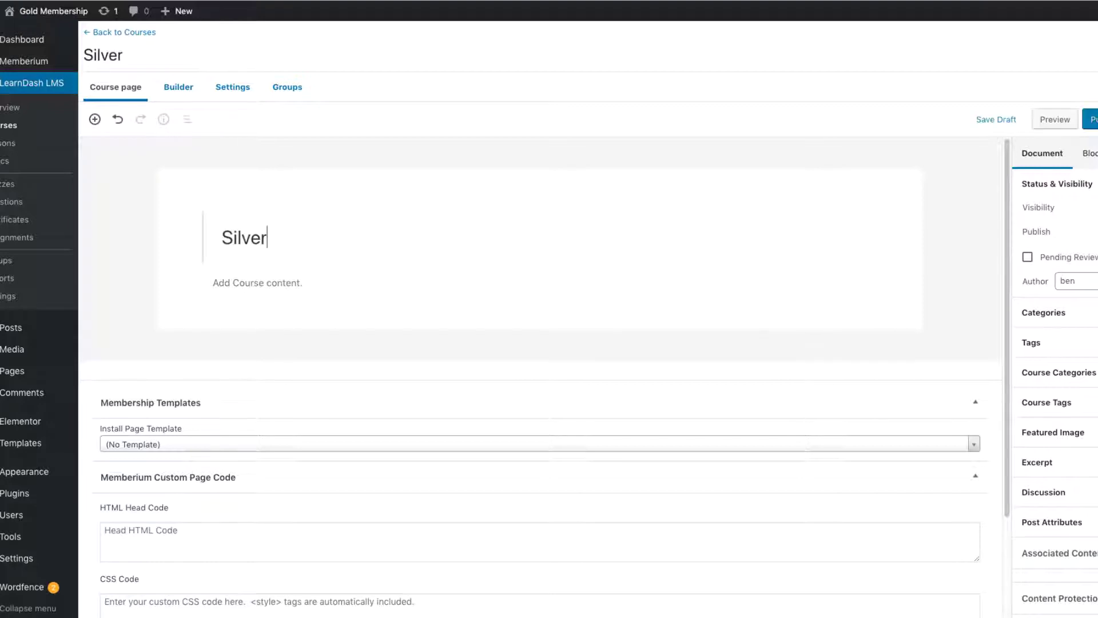
pyautogui.click(302, 286)
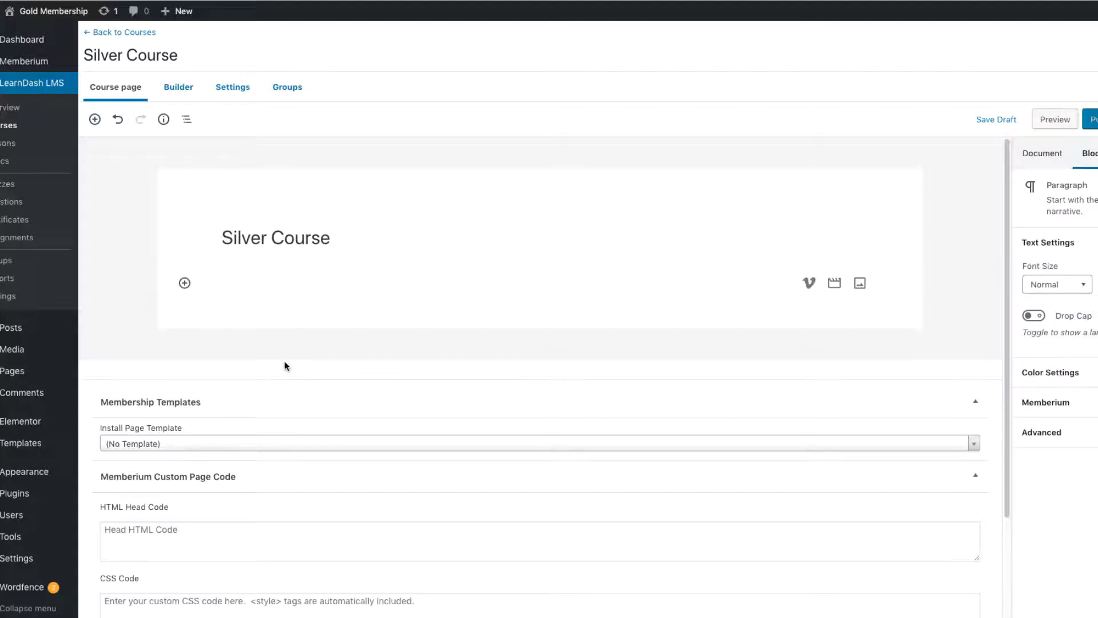
# Step: Restore the intro paragraph and embedded Vimeo video blocks in the course body
pyautogui.scroll(-2, 282, 365)
pyautogui.hotkey('ctrl', 'z')
pyautogui.scroll(1, 936, 320)
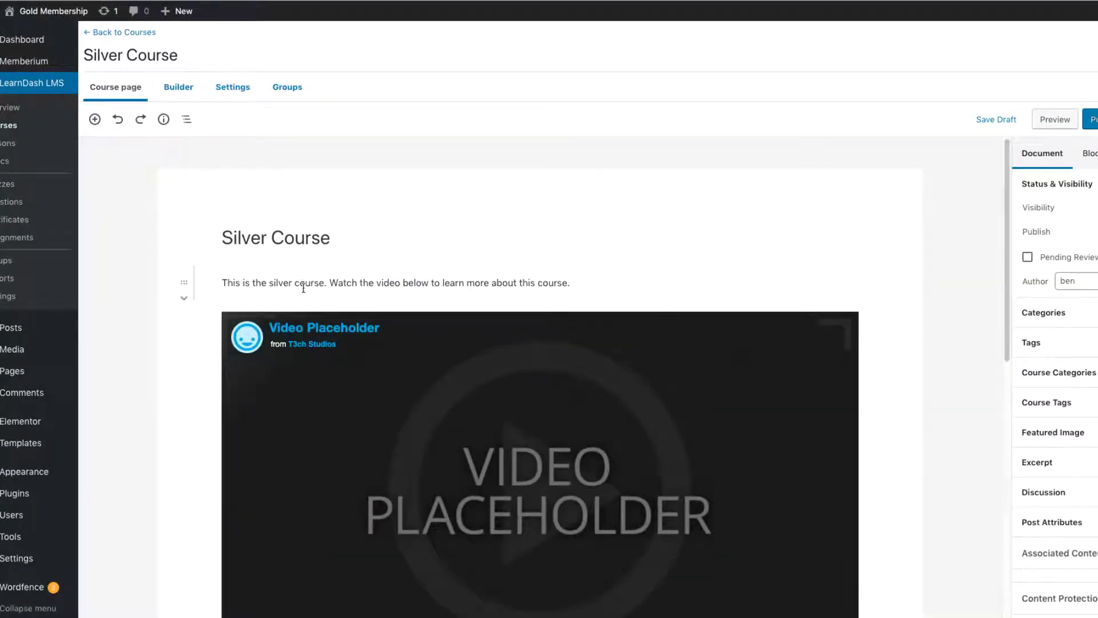
pyautogui.scroll(-5, 403, 362)
pyautogui.scroll(3, 403, 363)
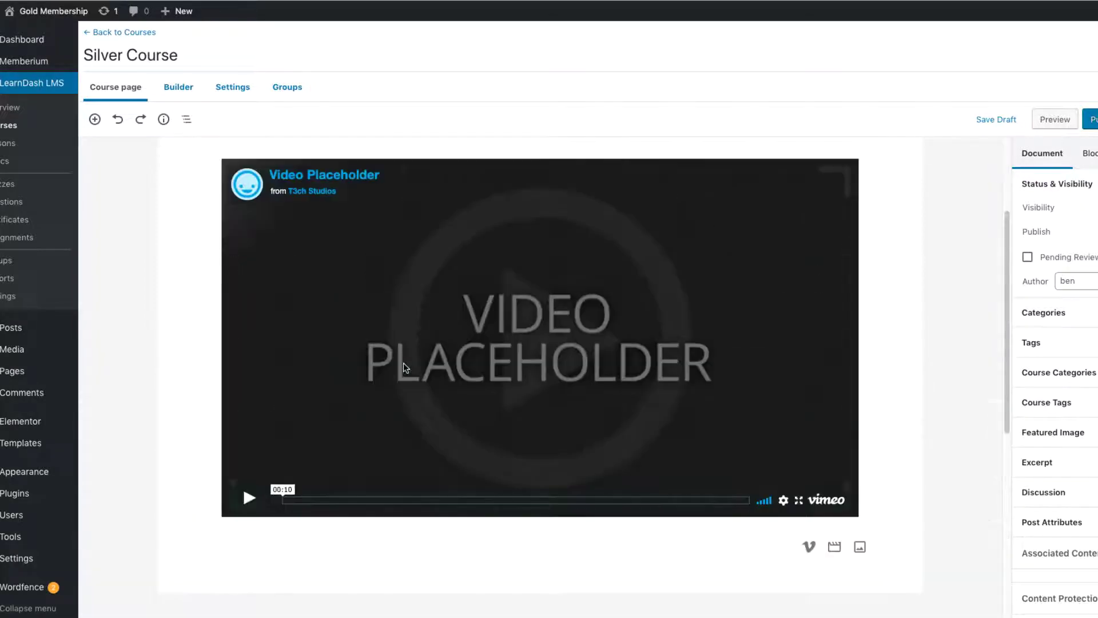
pyautogui.scroll(-1, 403, 362)
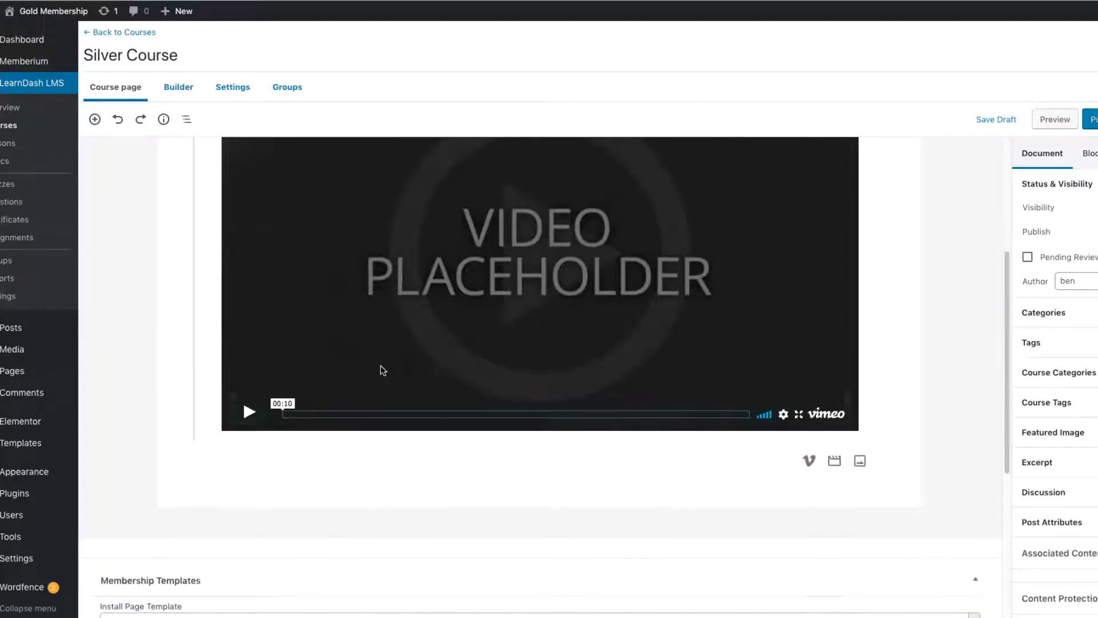
pyautogui.scroll(-2, 379, 370)
pyautogui.scroll(5, 402, 367)
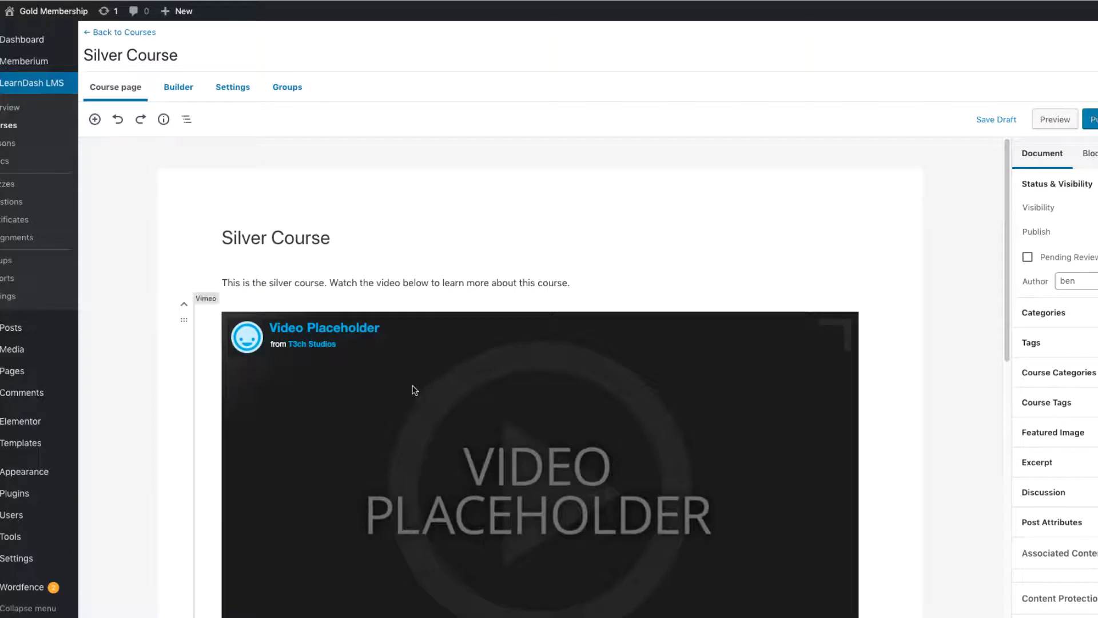
# Step: Add a lesson named 'Silver Lesson 1' in the course builder
pyautogui.click(179, 97)
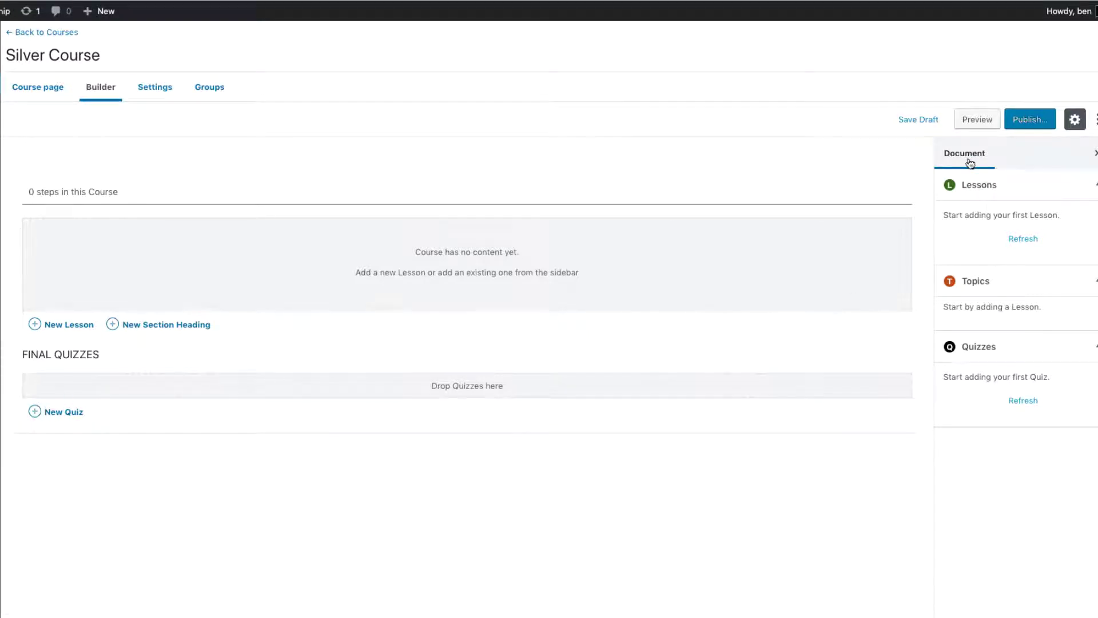
pyautogui.click(1014, 243)
pyautogui.click(66, 325)
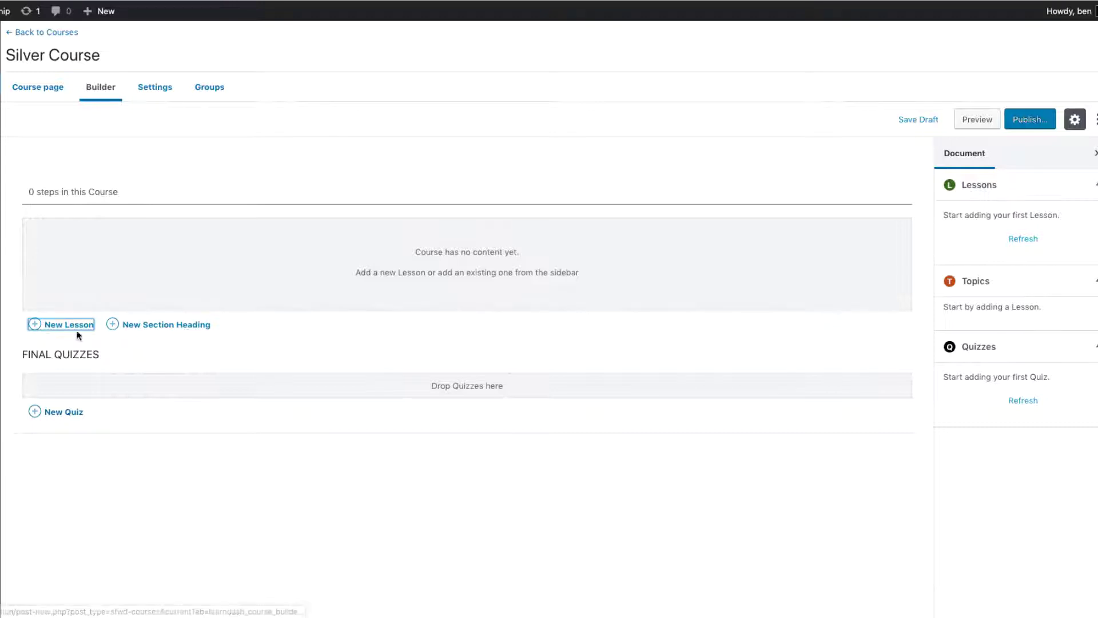
pyautogui.click(64, 332)
pyautogui.write('Silver Lesson 1')
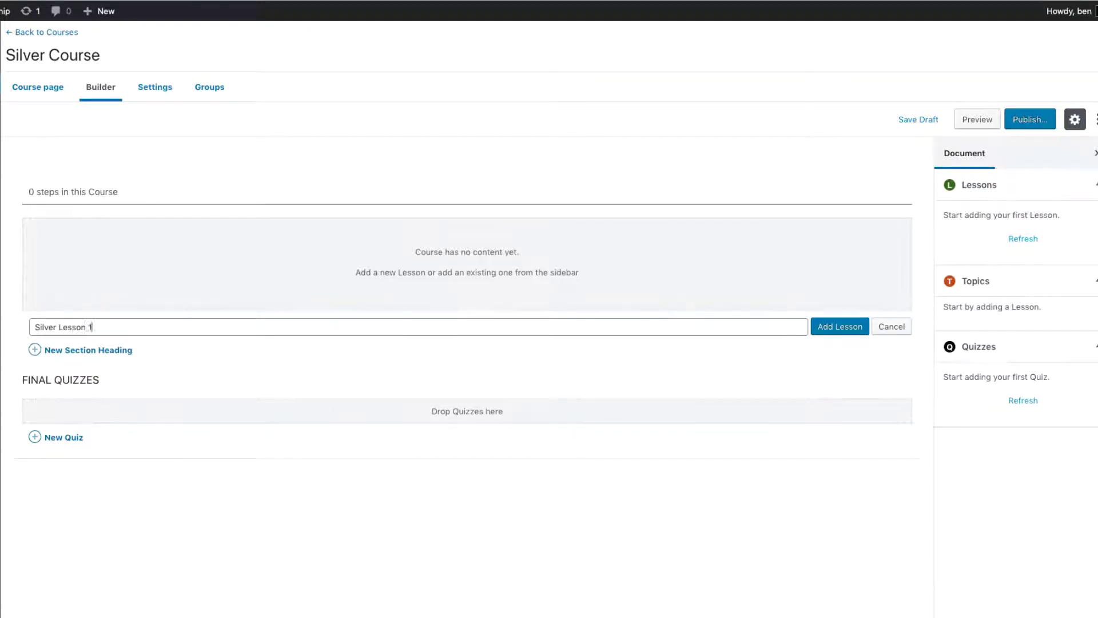
pyautogui.click(831, 325)
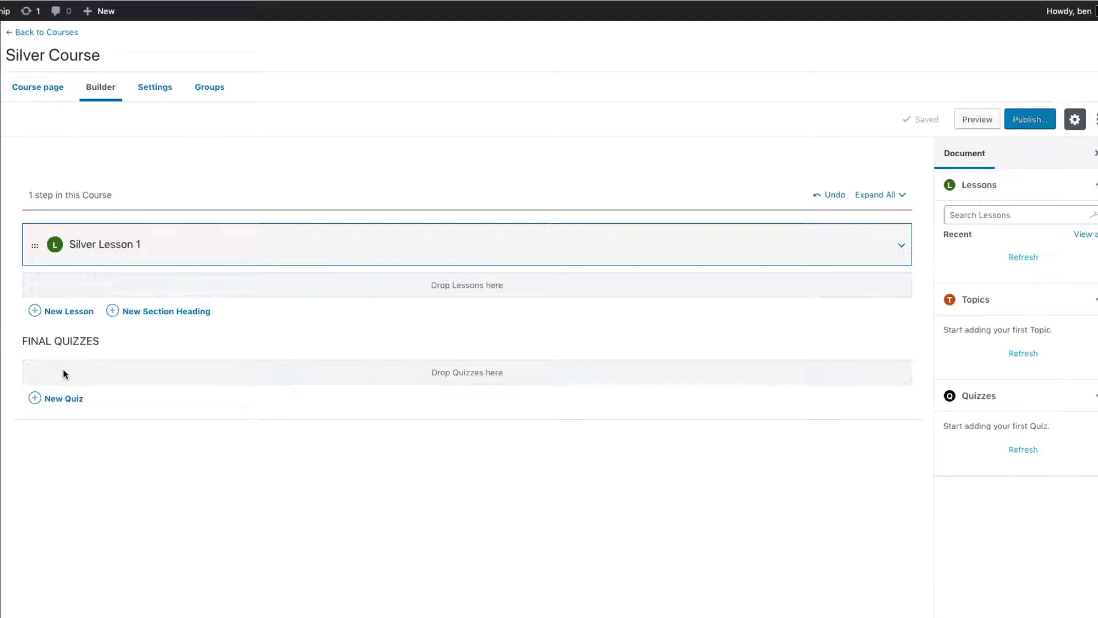
# Step: Add a 'Final Exam' quiz to the course and save it as a draft
pyautogui.click(68, 399)
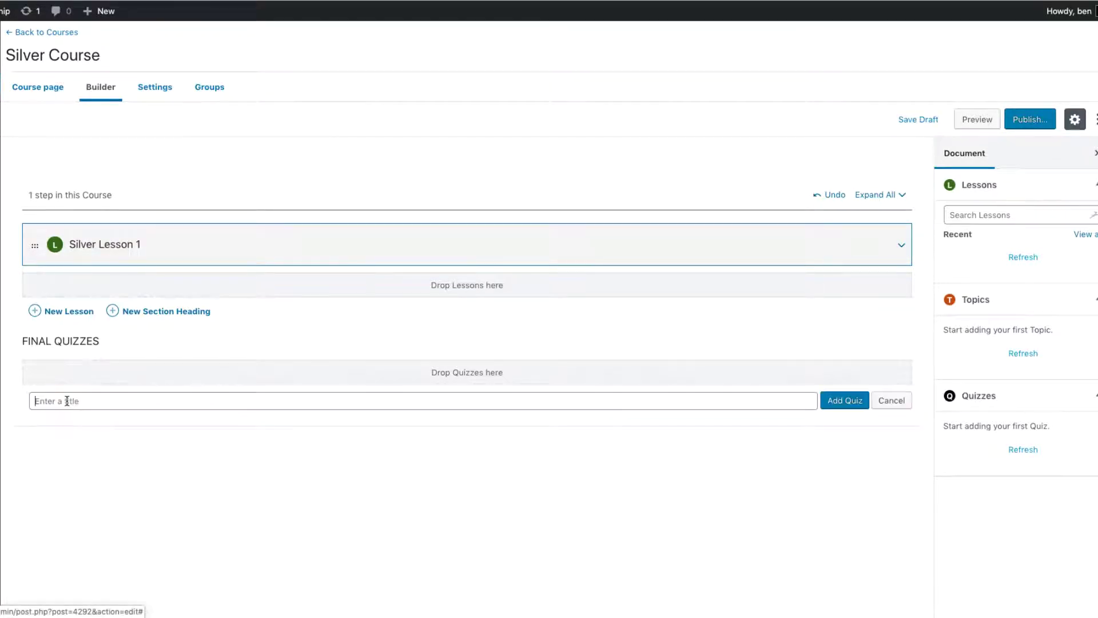
pyautogui.write('Final Exam')
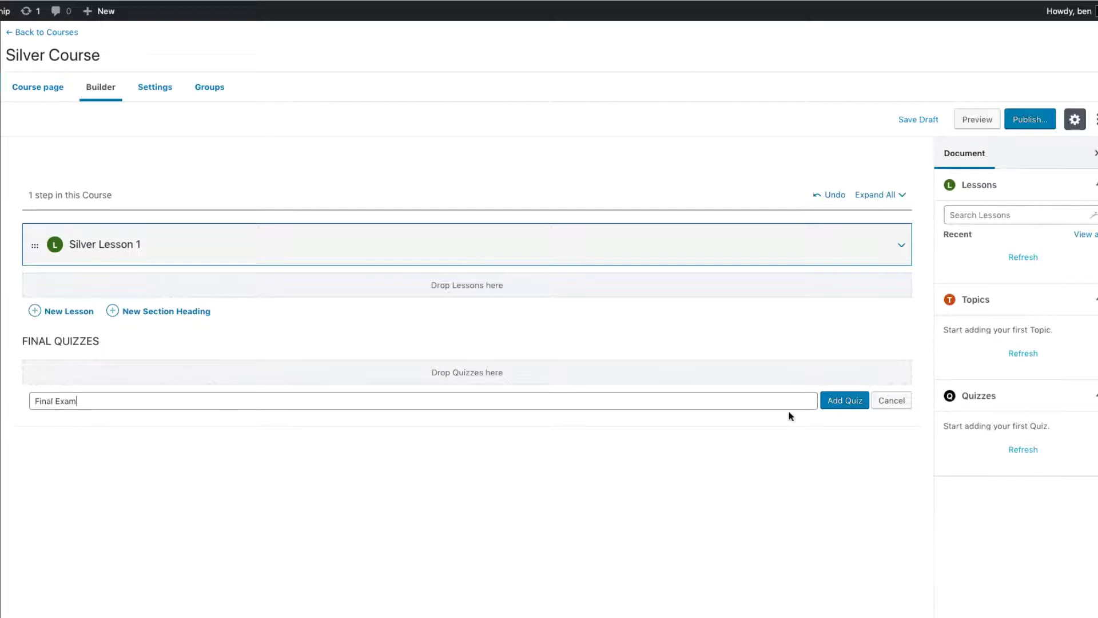
pyautogui.click(836, 400)
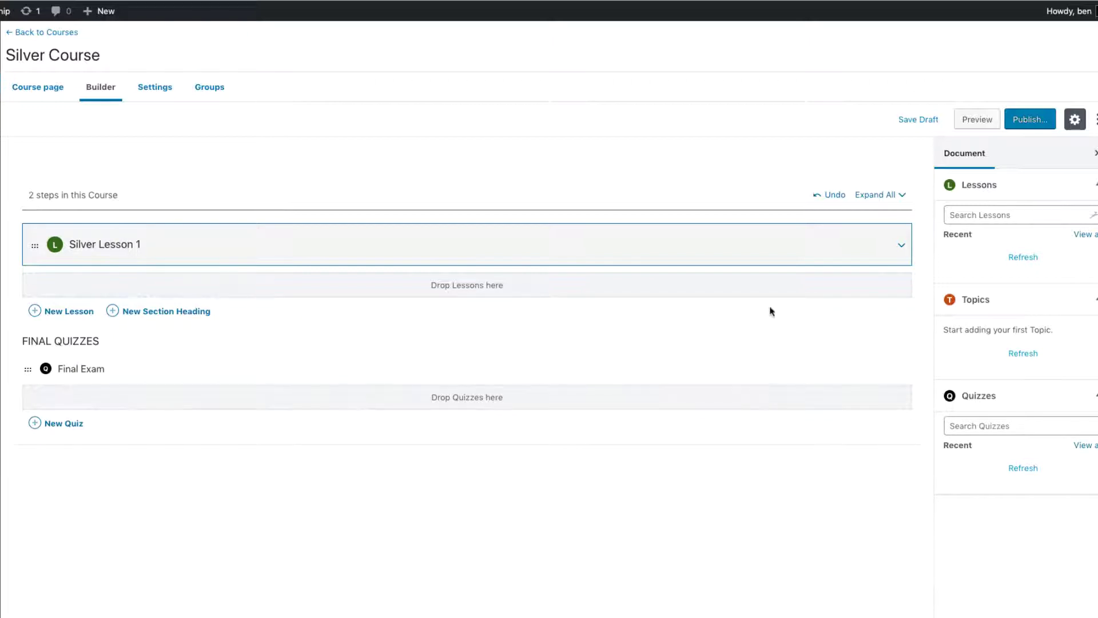
pyautogui.click(901, 246)
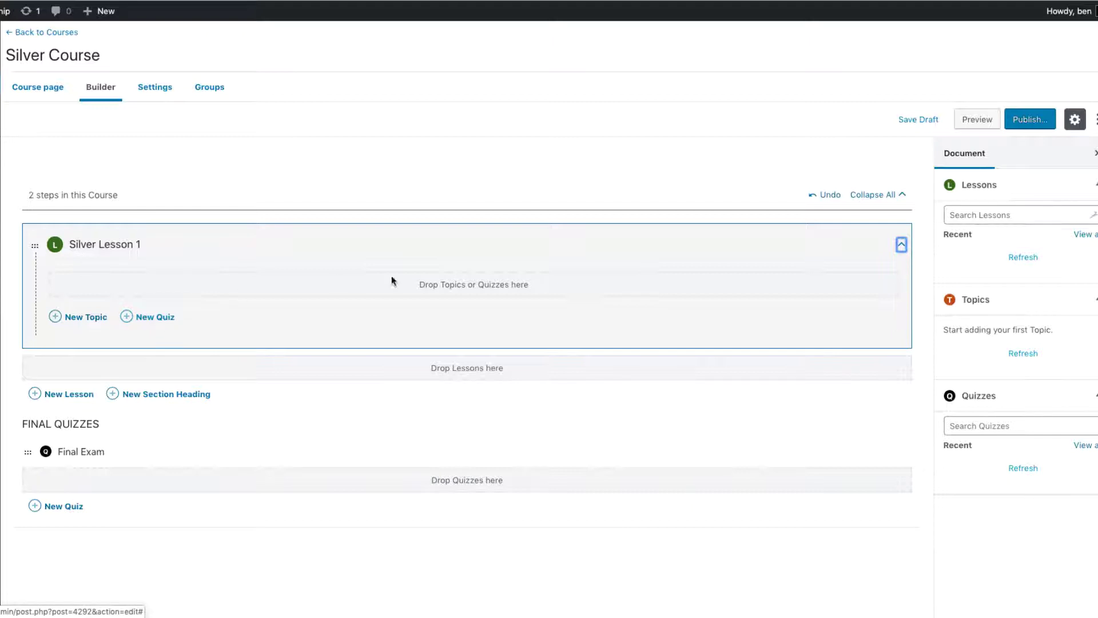
pyautogui.click(901, 244)
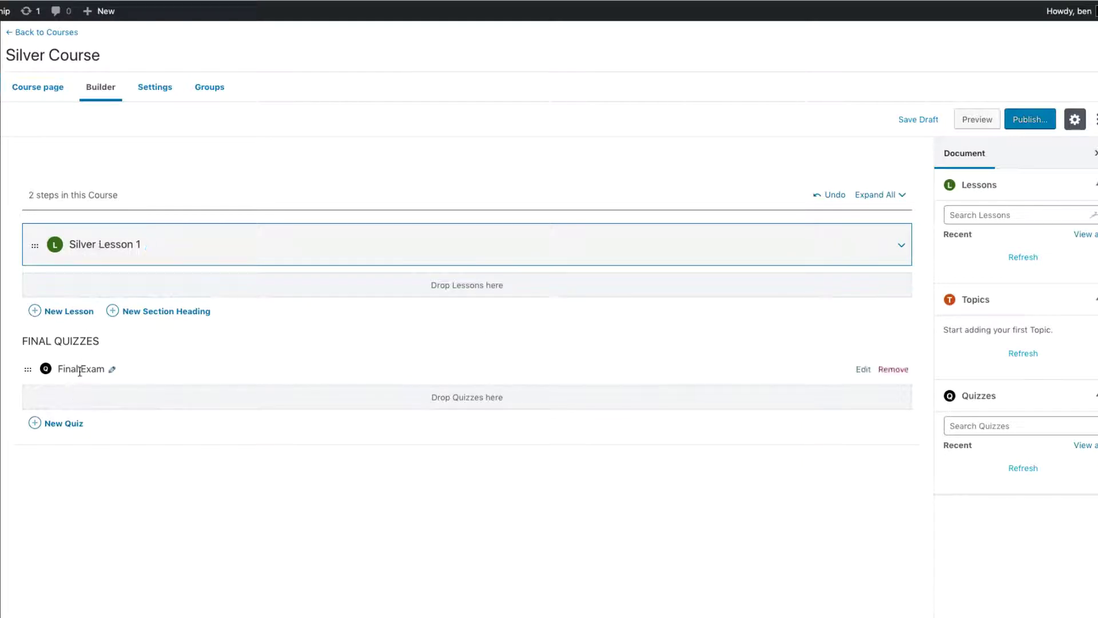
pyautogui.click(916, 119)
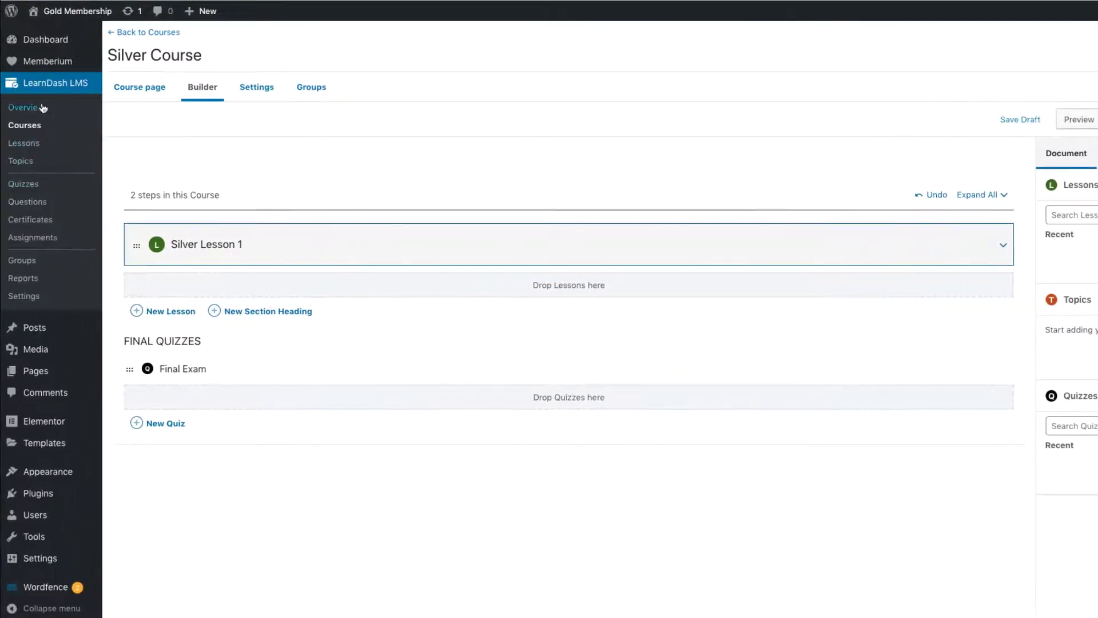
# Step: Open Silver Lesson 1 and embed the placeholder Vimeo video
pyautogui.rightClick(32, 148)
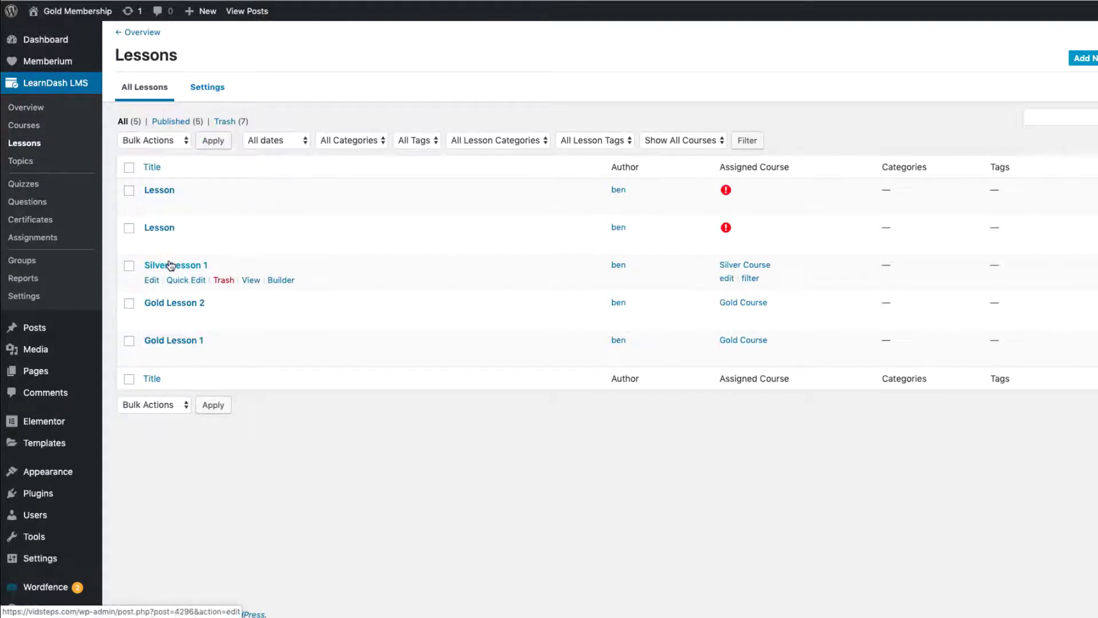
pyautogui.click(172, 266)
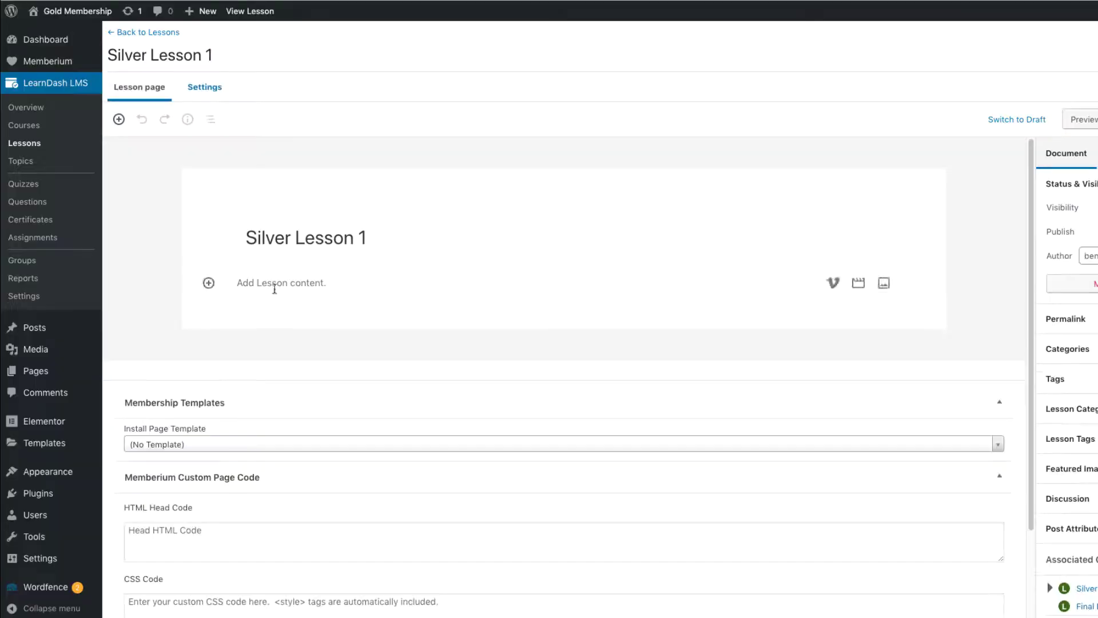
pyautogui.click(833, 284)
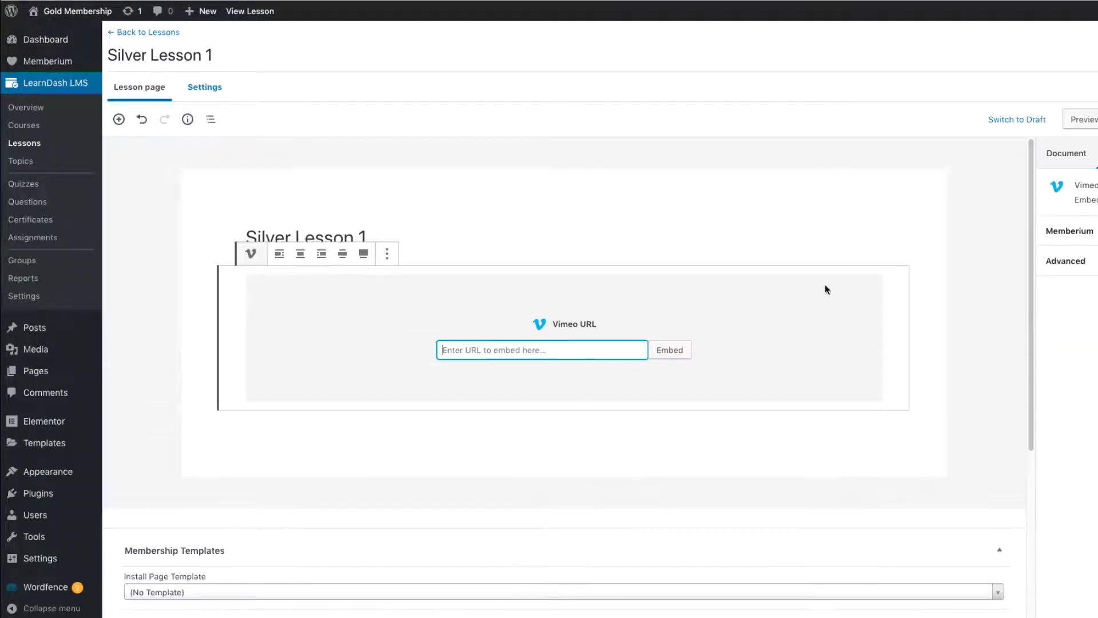
pyautogui.hotkey('ctrl', 'v')
pyautogui.click(667, 349)
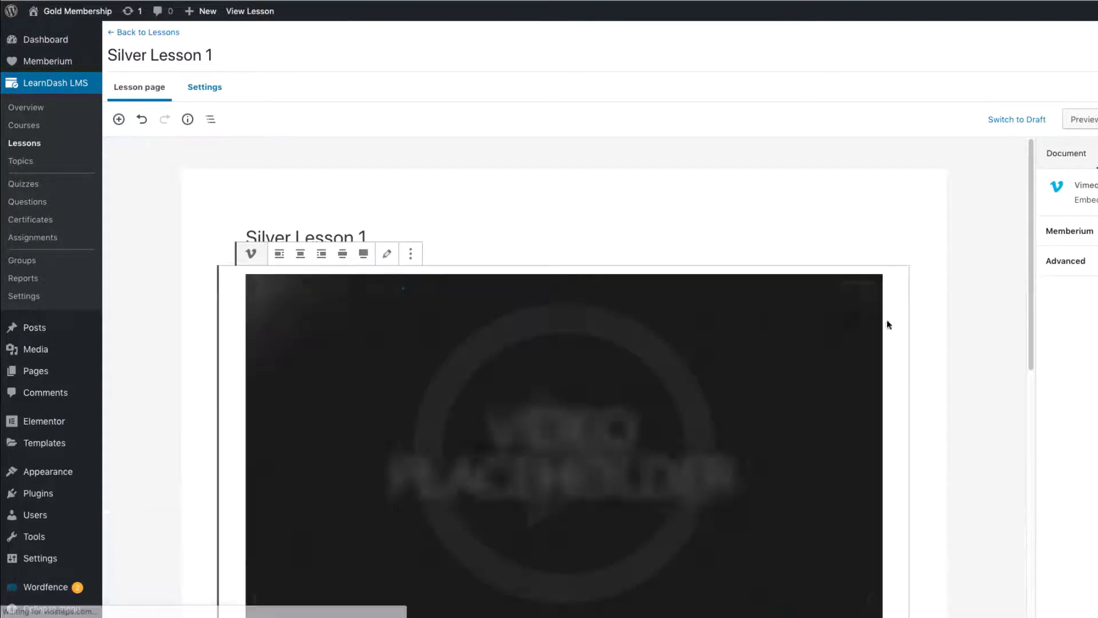
pyautogui.click(950, 301)
# Step: Add a 'Written Content' paragraph below the video and save the lesson
pyautogui.scroll(-1, 500, 386)
pyautogui.scroll(-3, 499, 385)
pyautogui.click(280, 477)
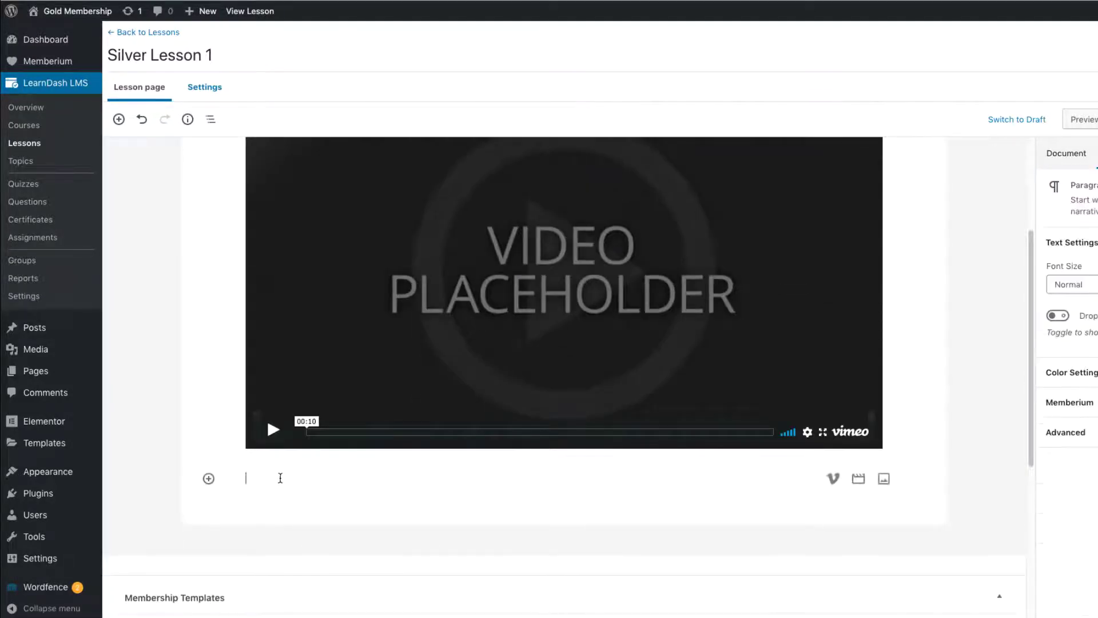
pyautogui.write('Written')
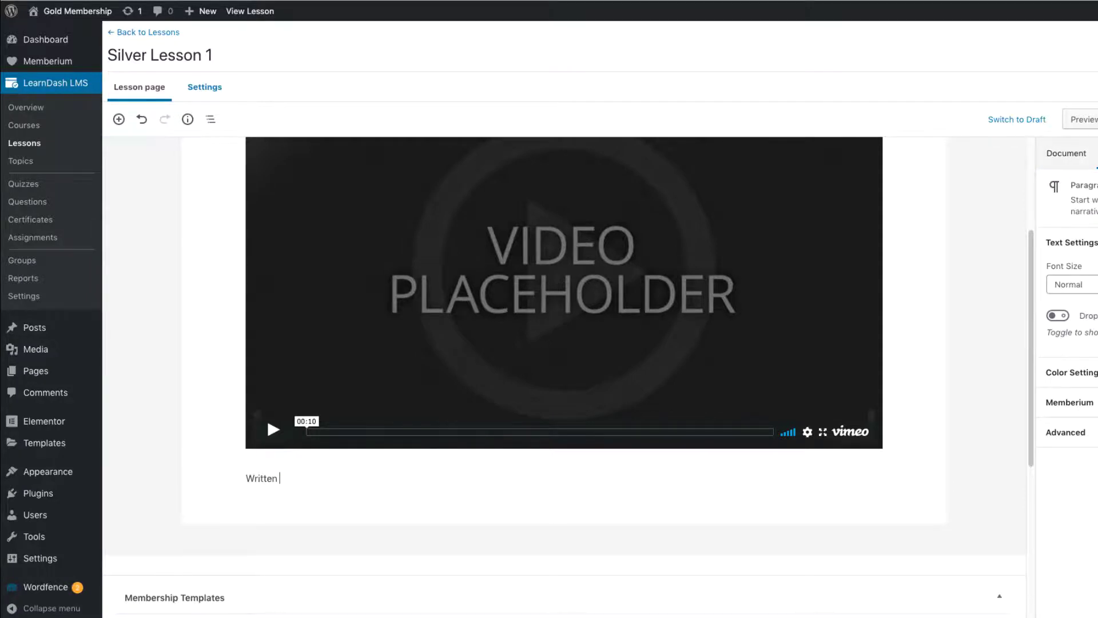
pyautogui.write(' Content')
pyautogui.scroll(4, 767, 369)
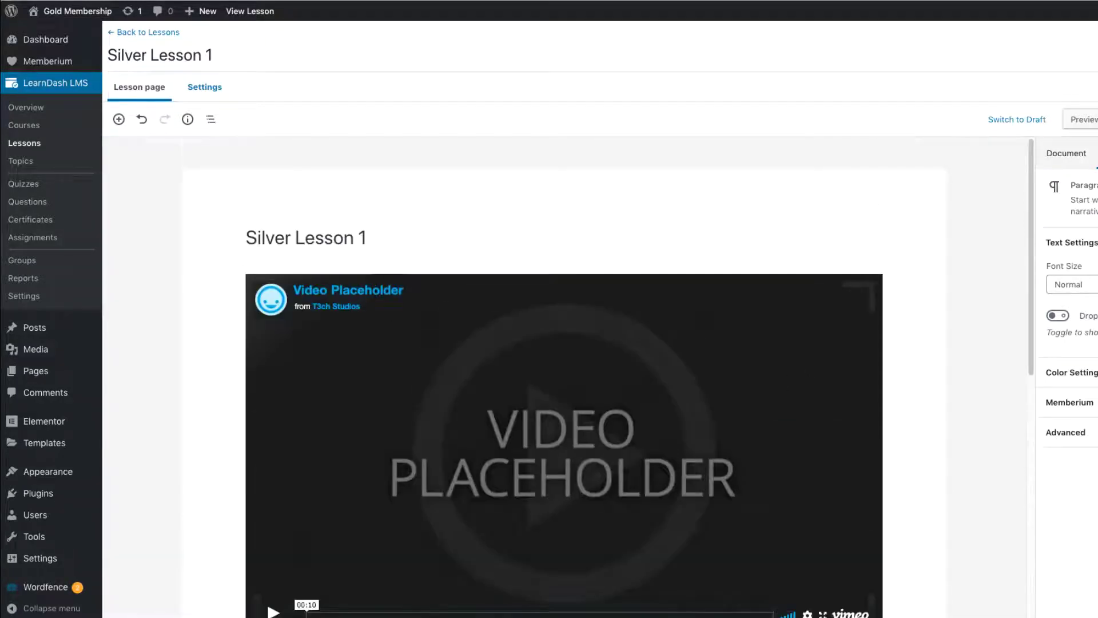
pyautogui.hotkey('ctrl', 's')
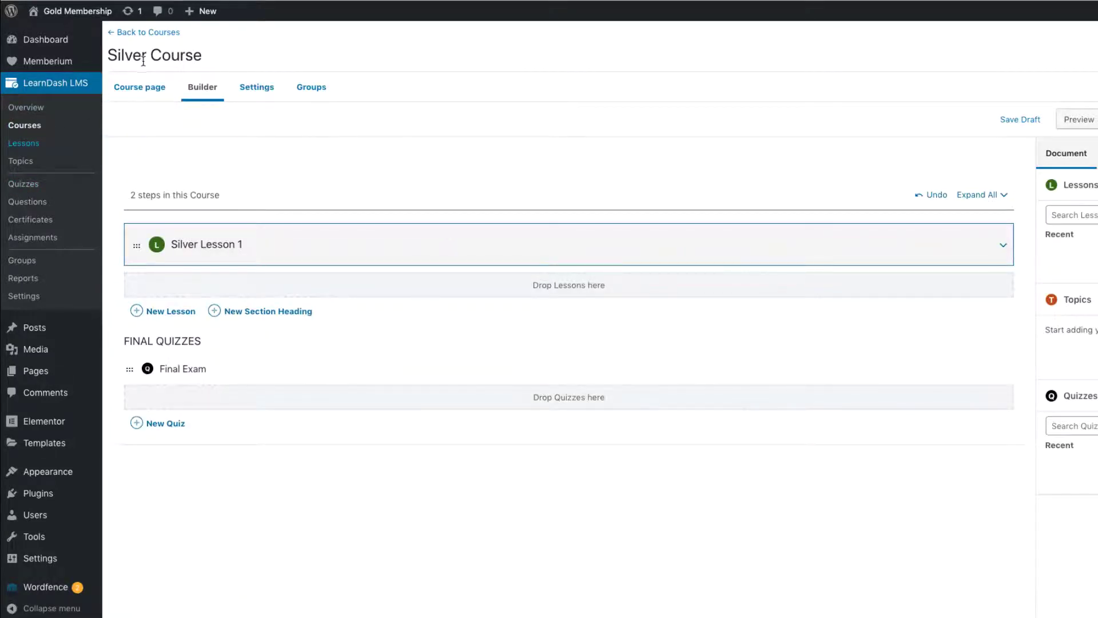
# Step: Set the Silver Course access mode to Closed, leaving Course Price empty
pyautogui.click(247, 88)
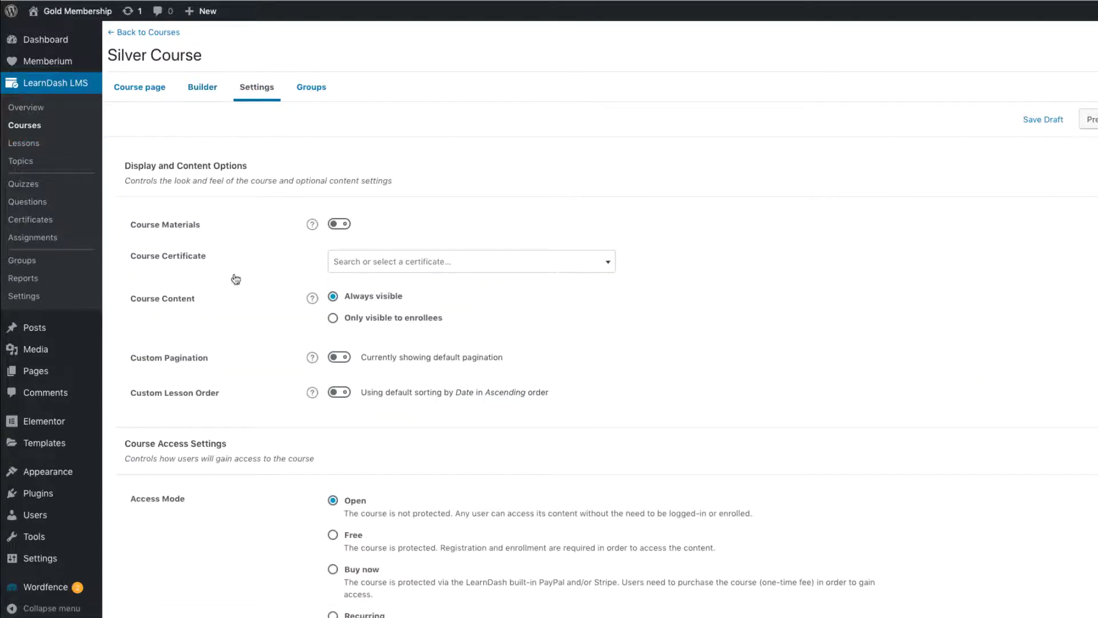
pyautogui.scroll(-3, 223, 312)
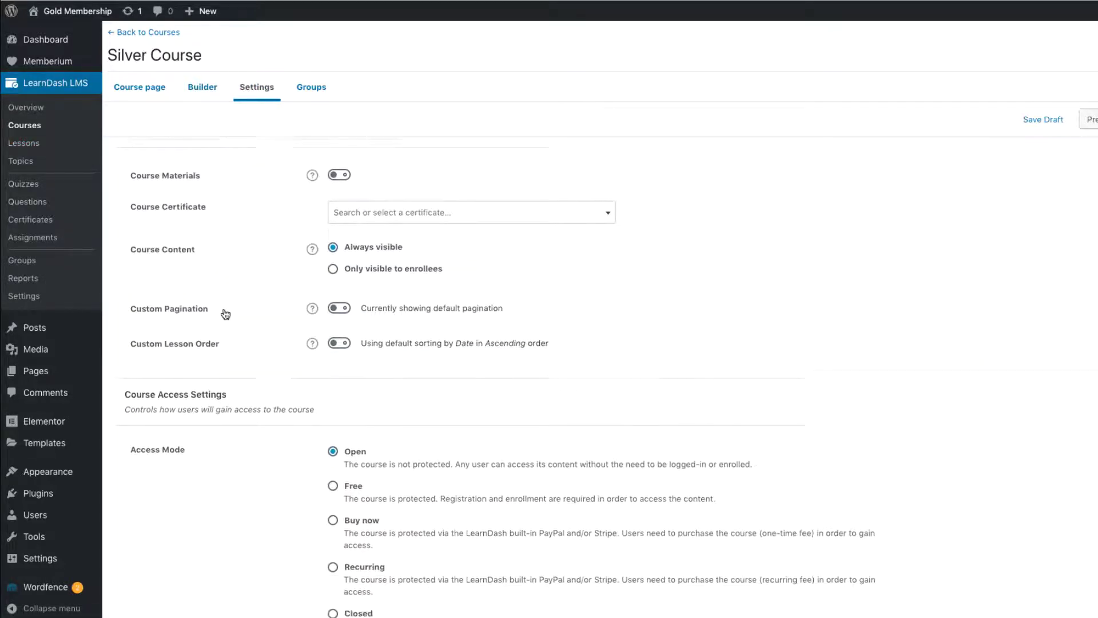
pyautogui.scroll(-8, 225, 314)
pyautogui.scroll(4, 225, 311)
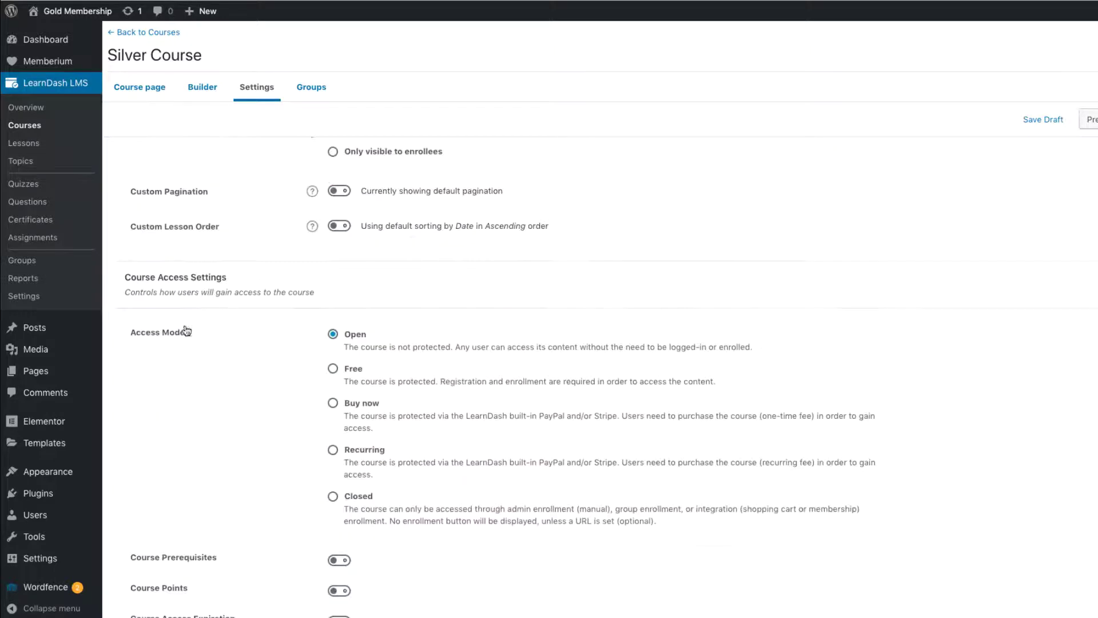
pyautogui.click(333, 498)
pyautogui.scroll(-2, 303, 490)
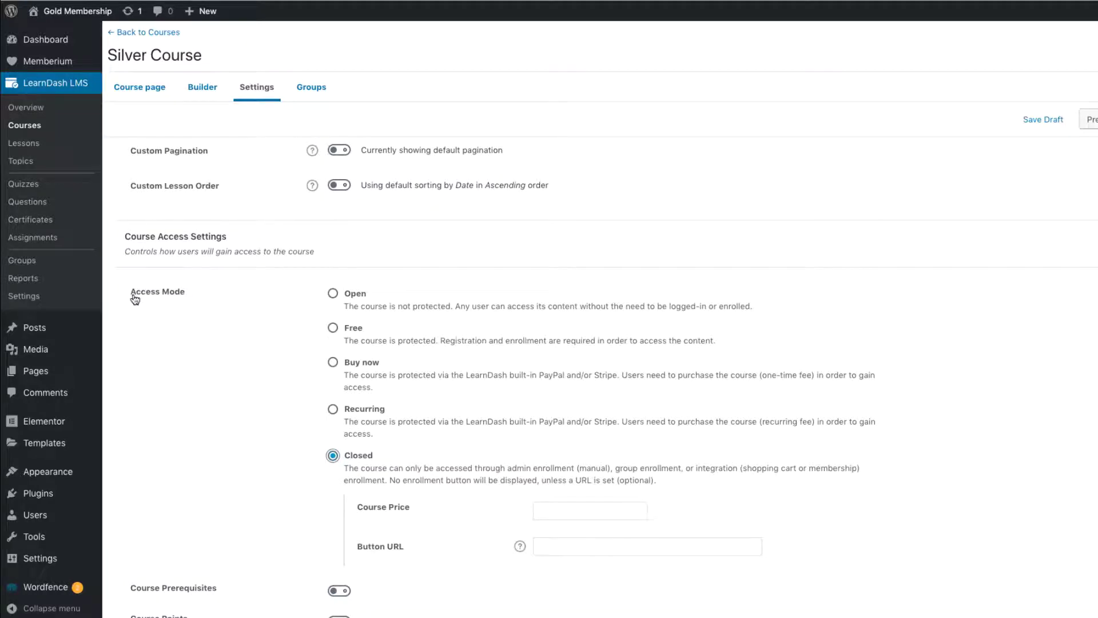
pyautogui.scroll(-1, 366, 501)
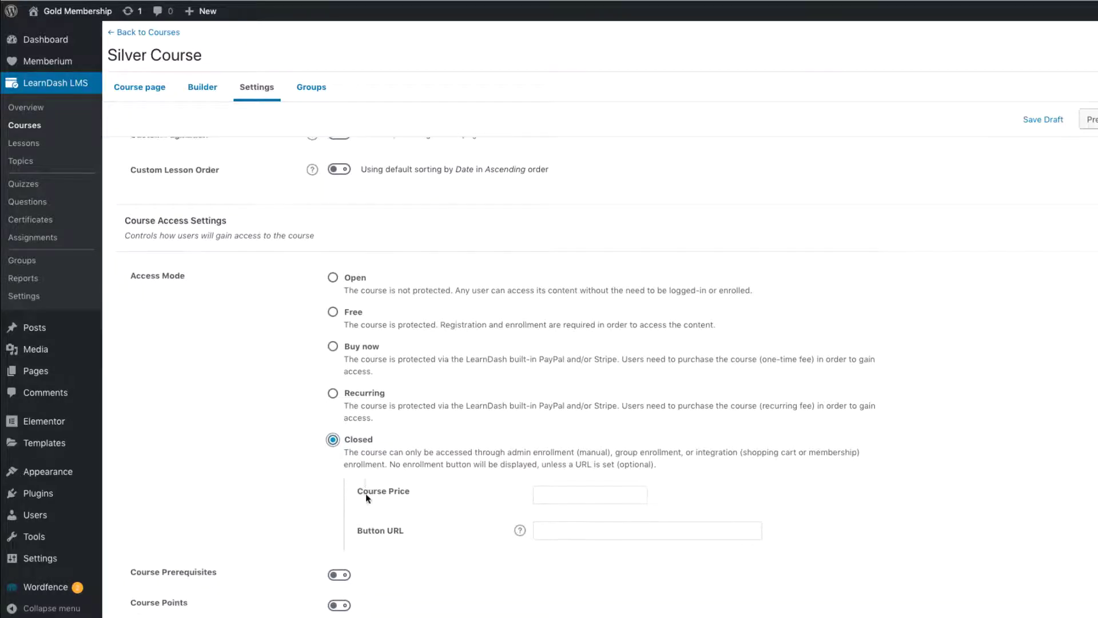
pyautogui.click(369, 495)
pyautogui.scroll(-4, 371, 494)
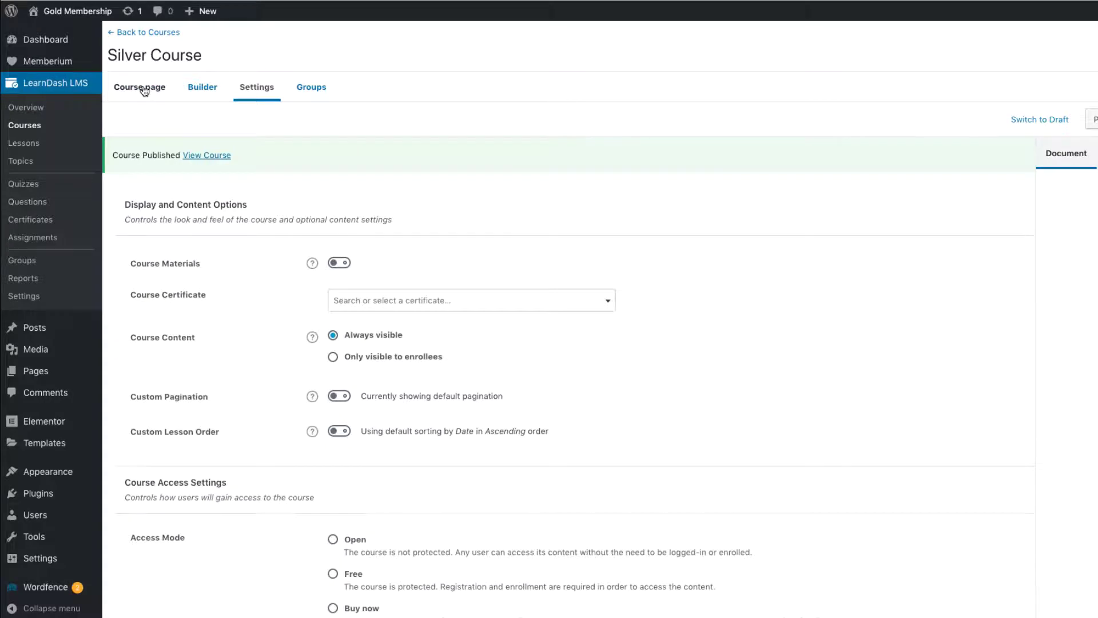
# Step: Restrict the Silver Course page to the Student (1) membership level under Content Protection
pyautogui.click(144, 91)
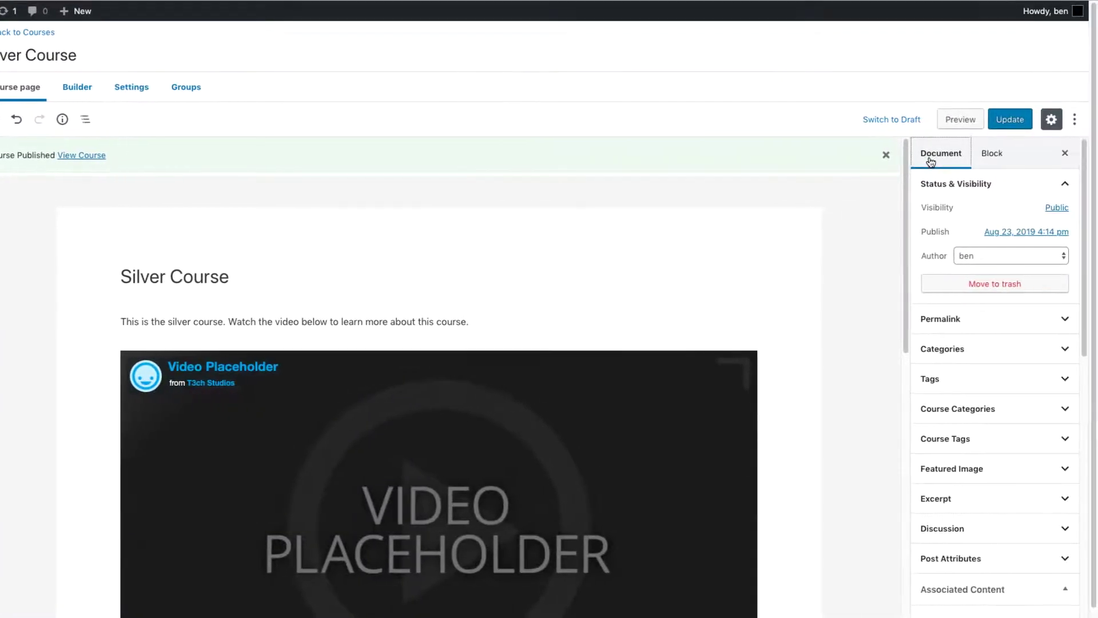
pyautogui.scroll(-1, 977, 509)
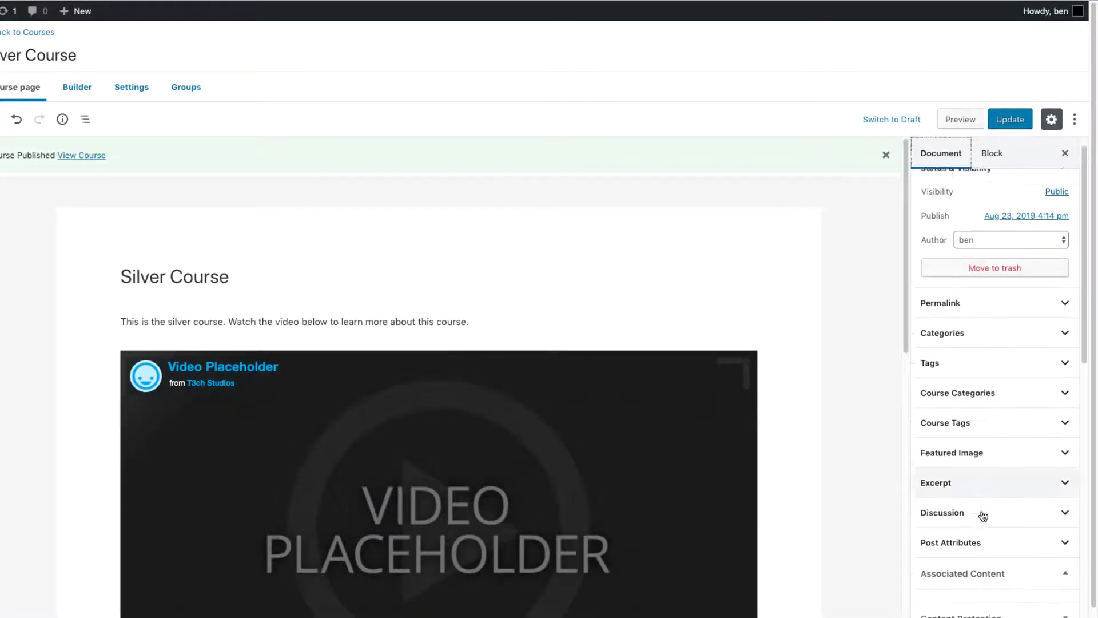
pyautogui.scroll(-5, 982, 516)
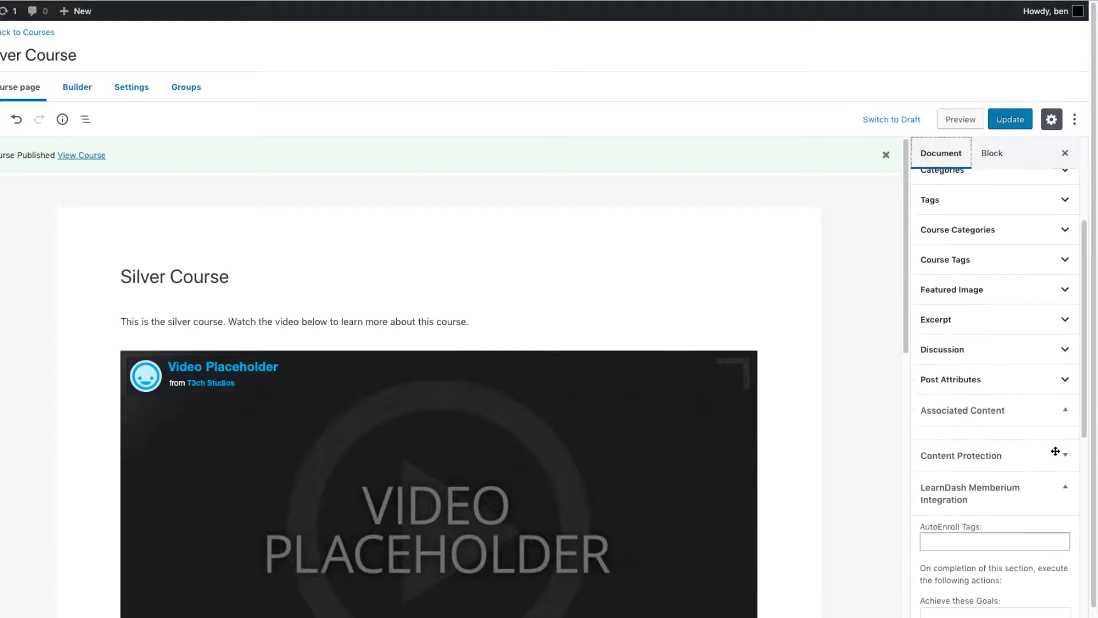
pyautogui.click(1058, 452)
pyautogui.scroll(-4, 1058, 452)
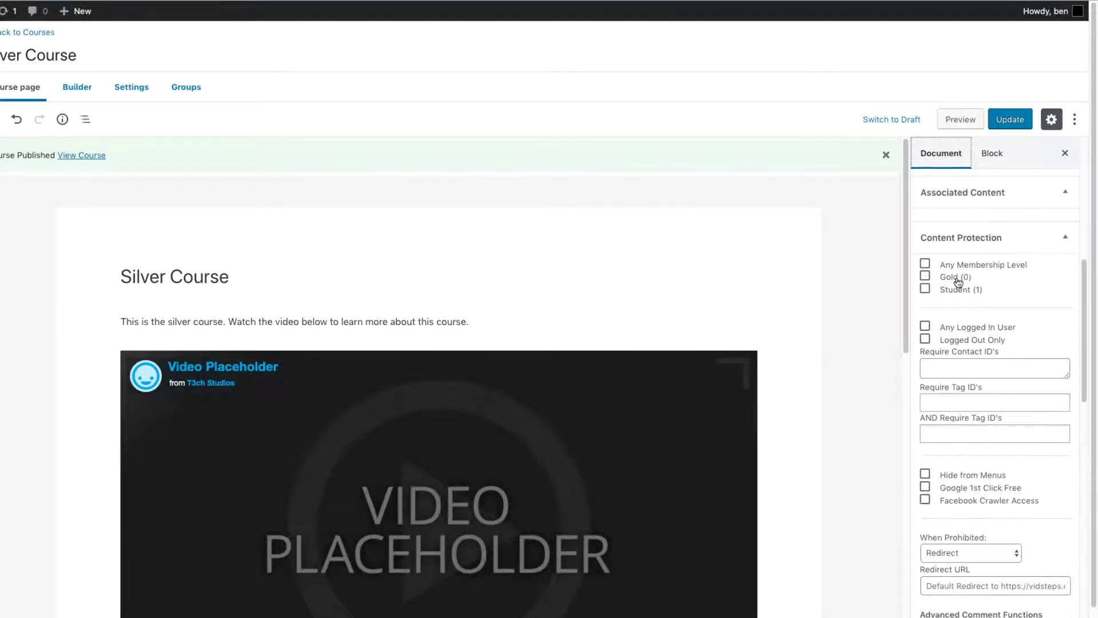
pyautogui.scroll(-1, 1036, 345)
pyautogui.scroll(-1, 1036, 345)
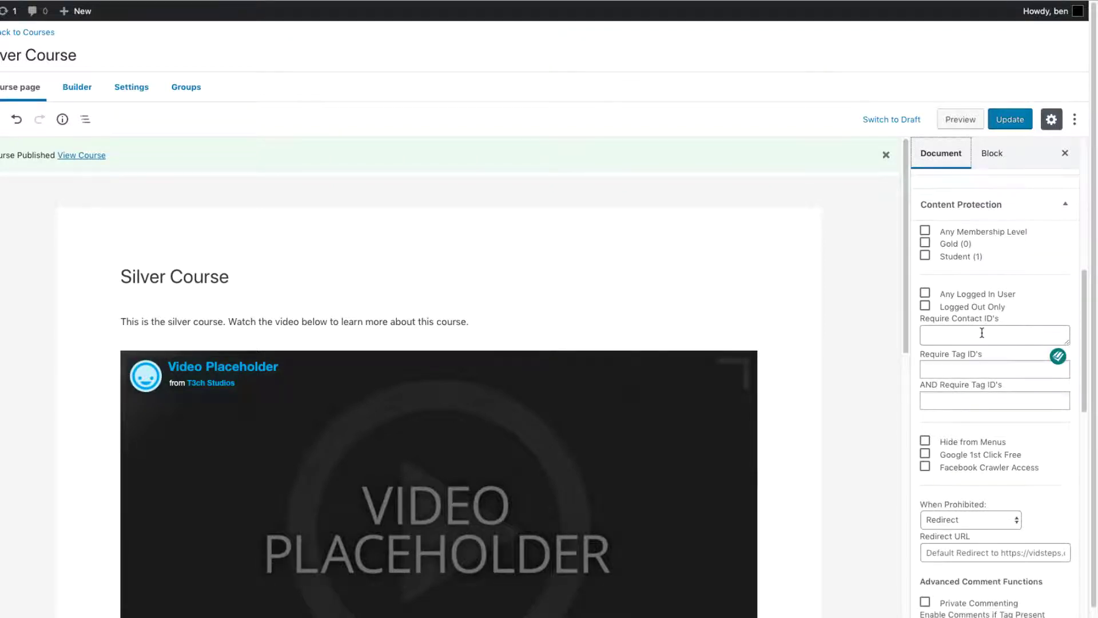
pyautogui.click(925, 257)
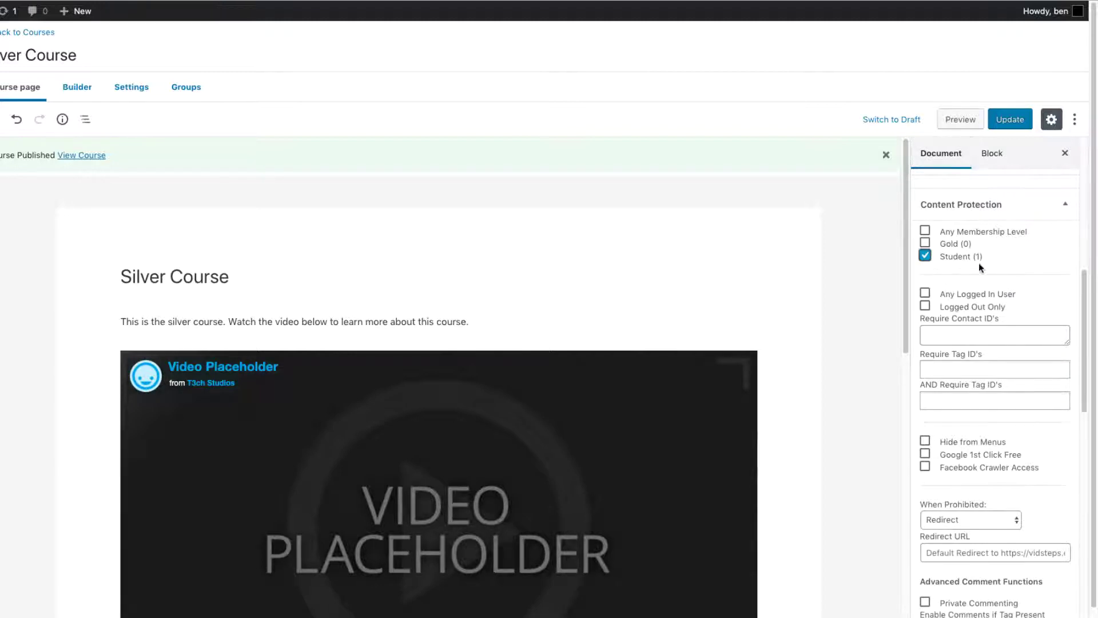
pyautogui.click(1064, 203)
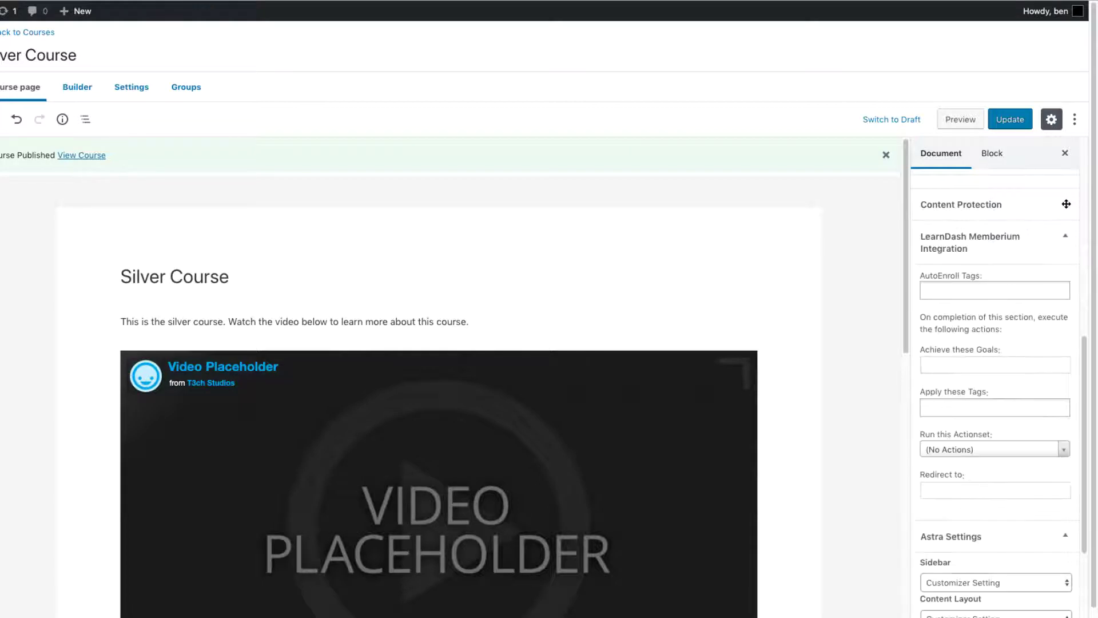
# Step: Add Student (731) as the Silver Course's AutoEnroll tag
pyautogui.click(943, 290)
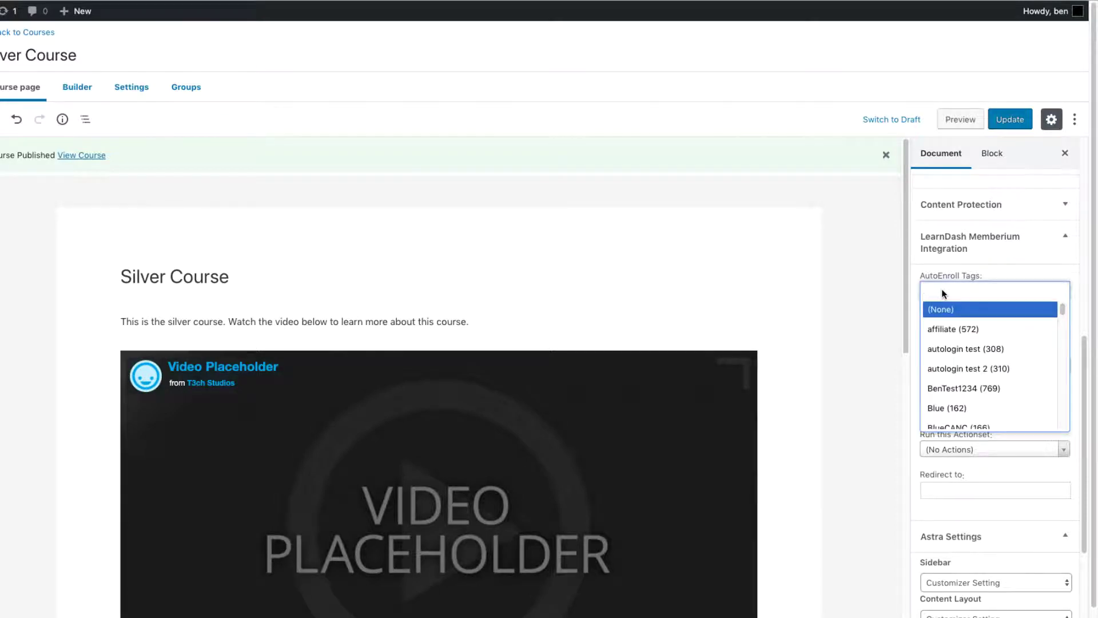
pyautogui.write('student')
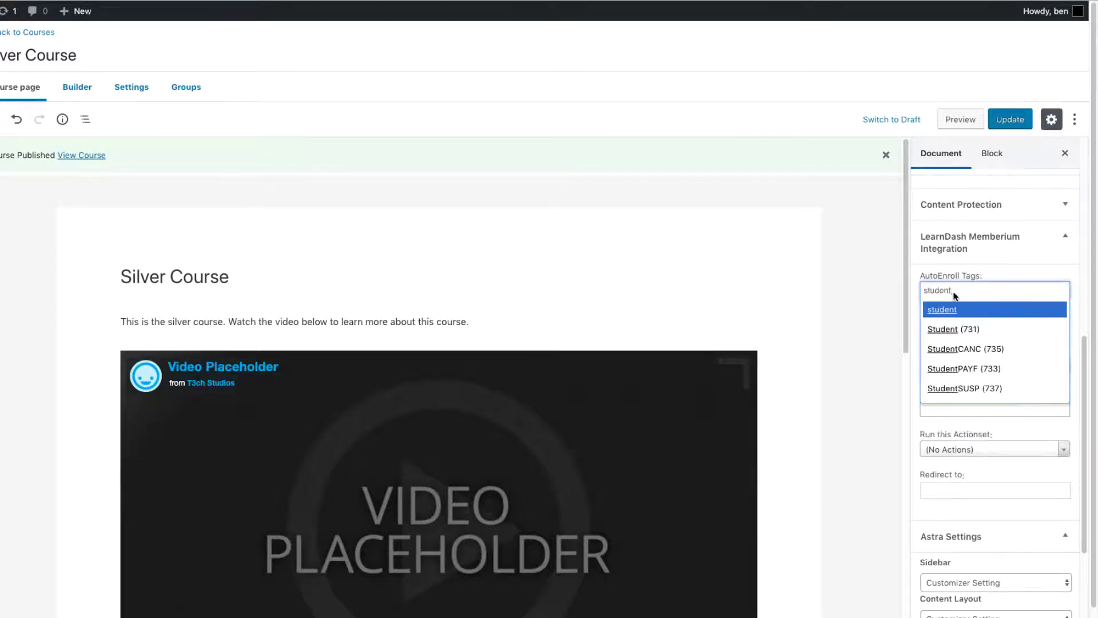
pyautogui.click(960, 330)
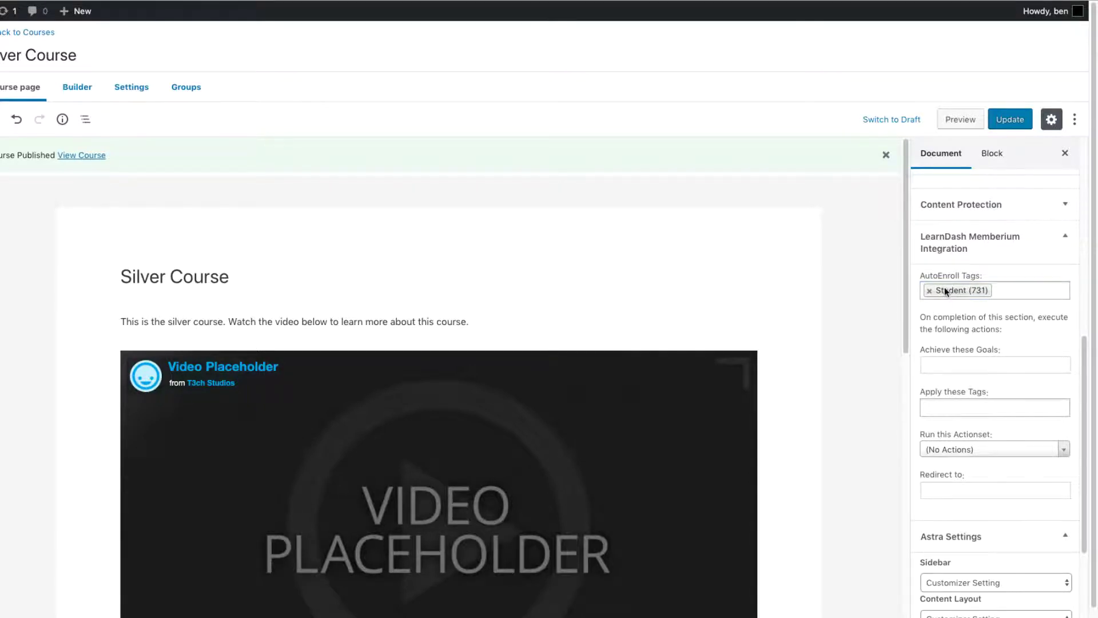
# Step: Recheck the Student restriction and tag, then update the Silver Course
pyautogui.click(1065, 205)
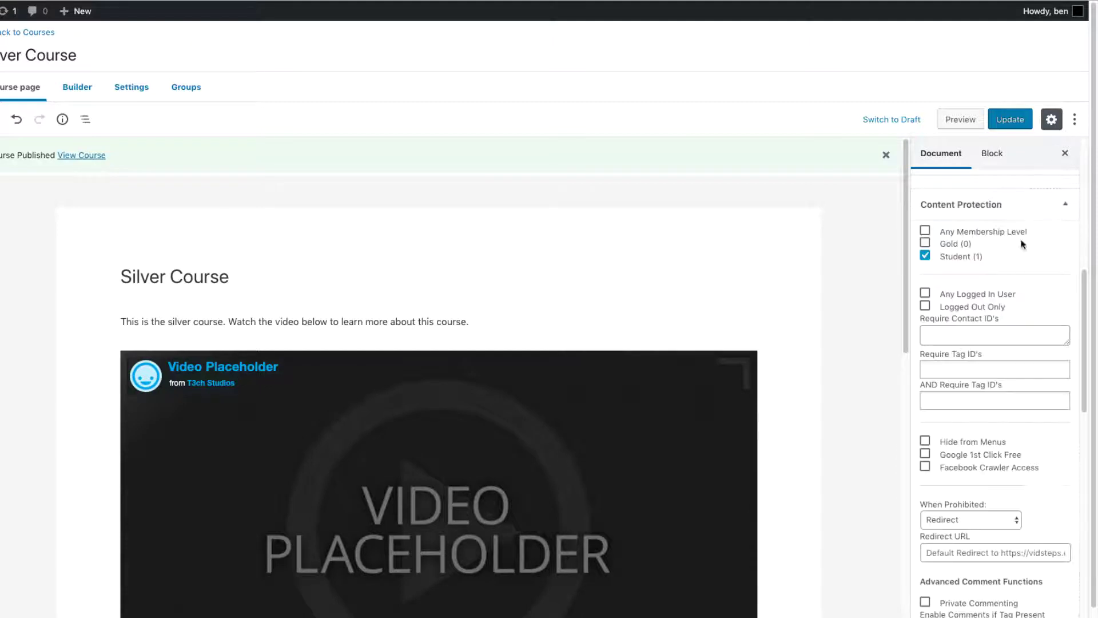
pyautogui.click(1058, 205)
pyautogui.click(1004, 290)
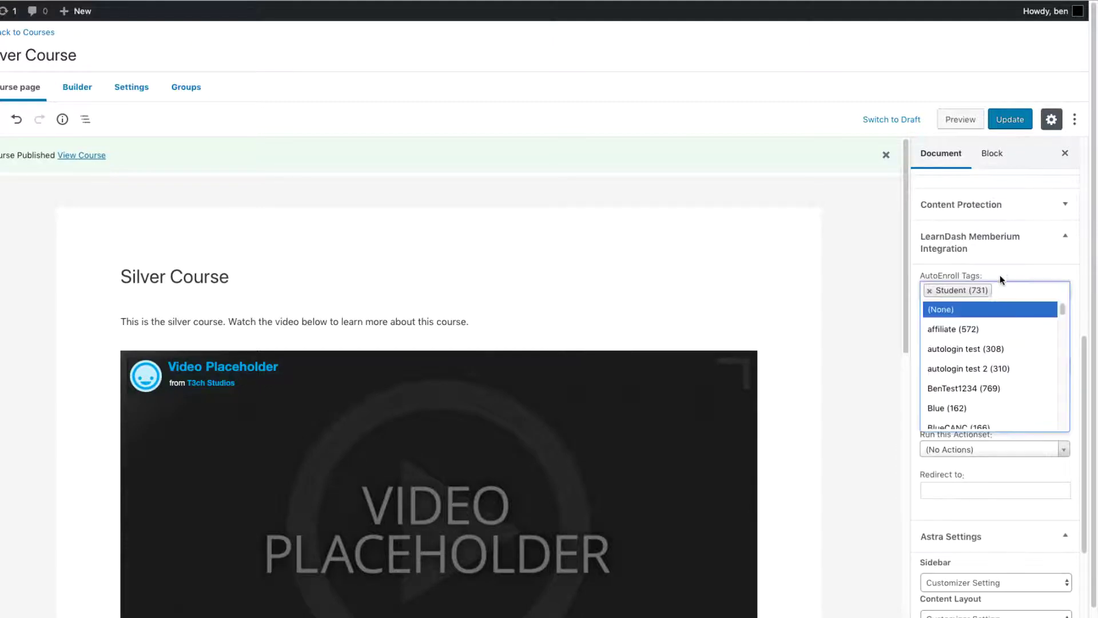
pyautogui.click(1001, 267)
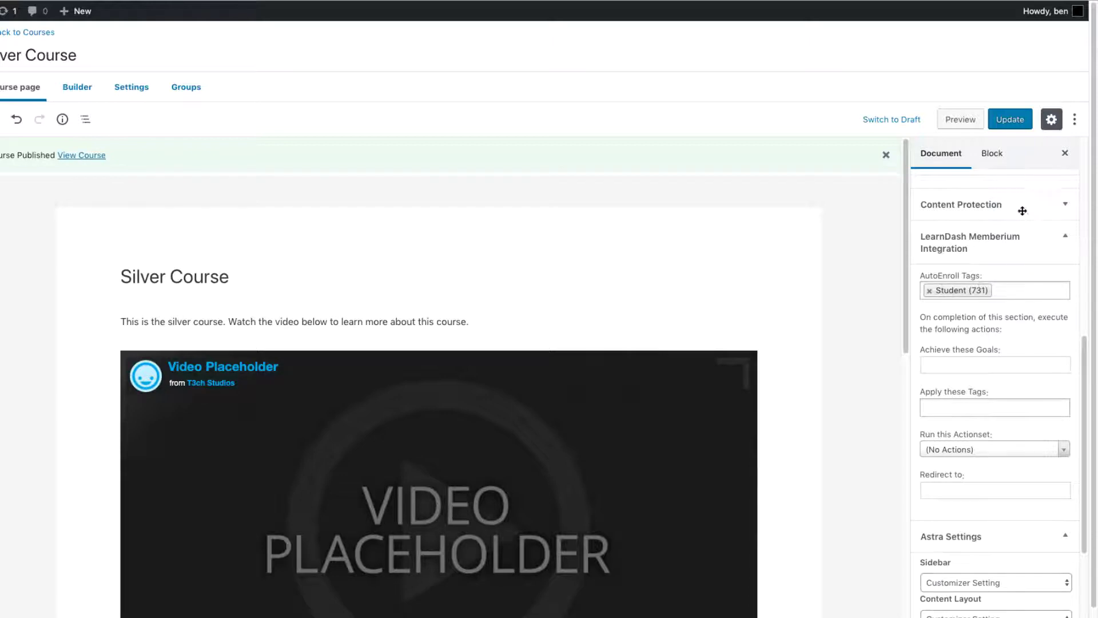
pyautogui.scroll(-1, 1002, 363)
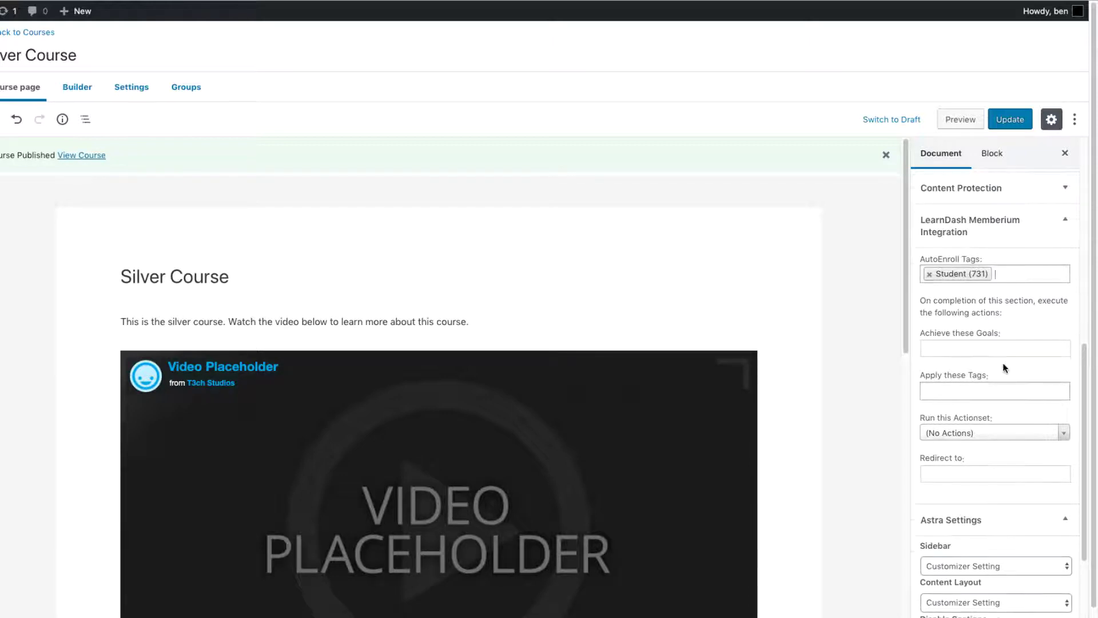
pyautogui.click(1005, 121)
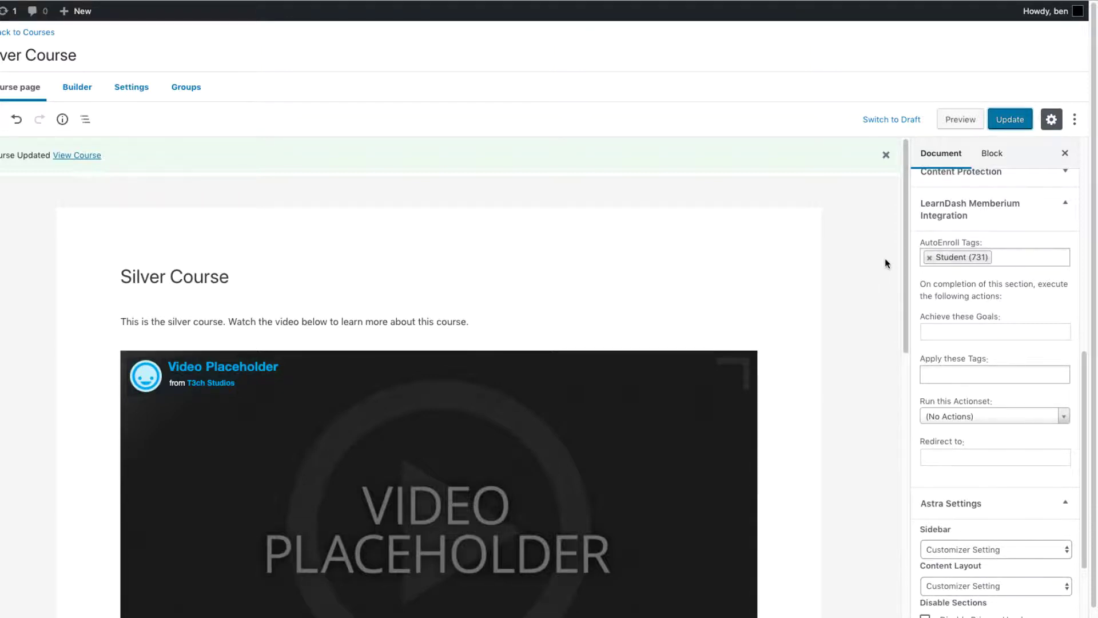
pyautogui.scroll(-2, 975, 340)
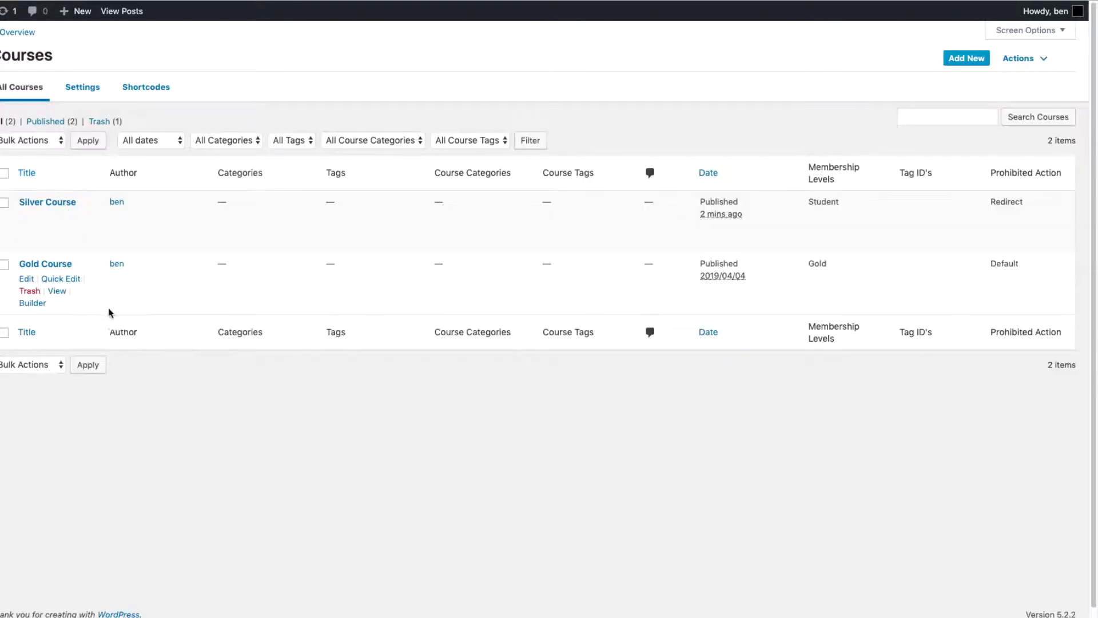
# Step: Open the Gold Course editor in a new tab to view its Gold (122) and Gold Course Complete (787) tags
pyautogui.rightClick(49, 265)
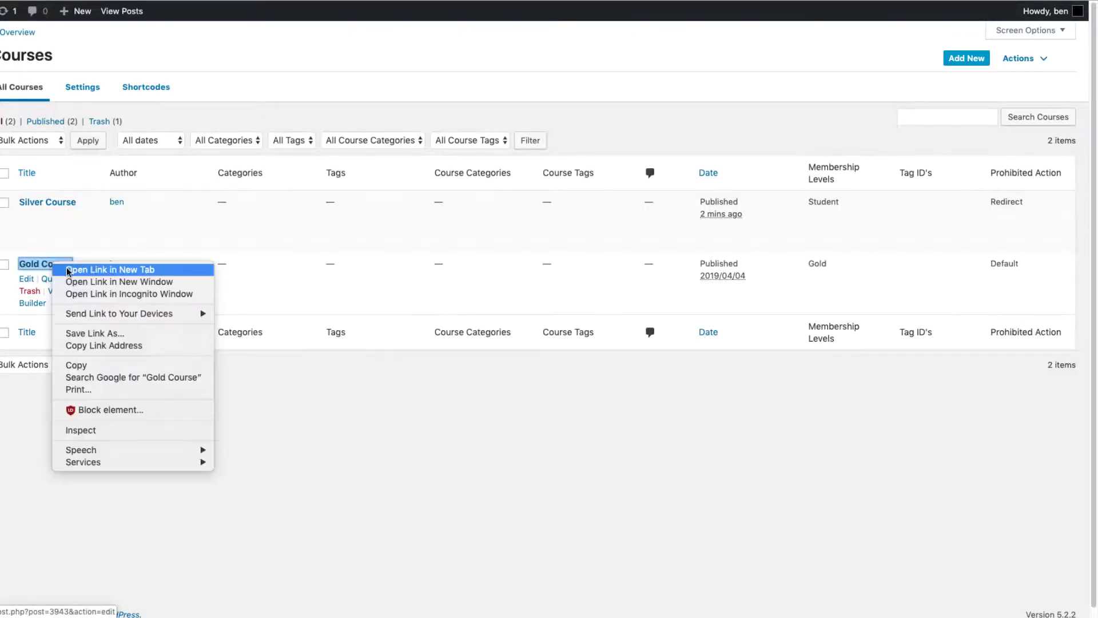
pyautogui.click(75, 269)
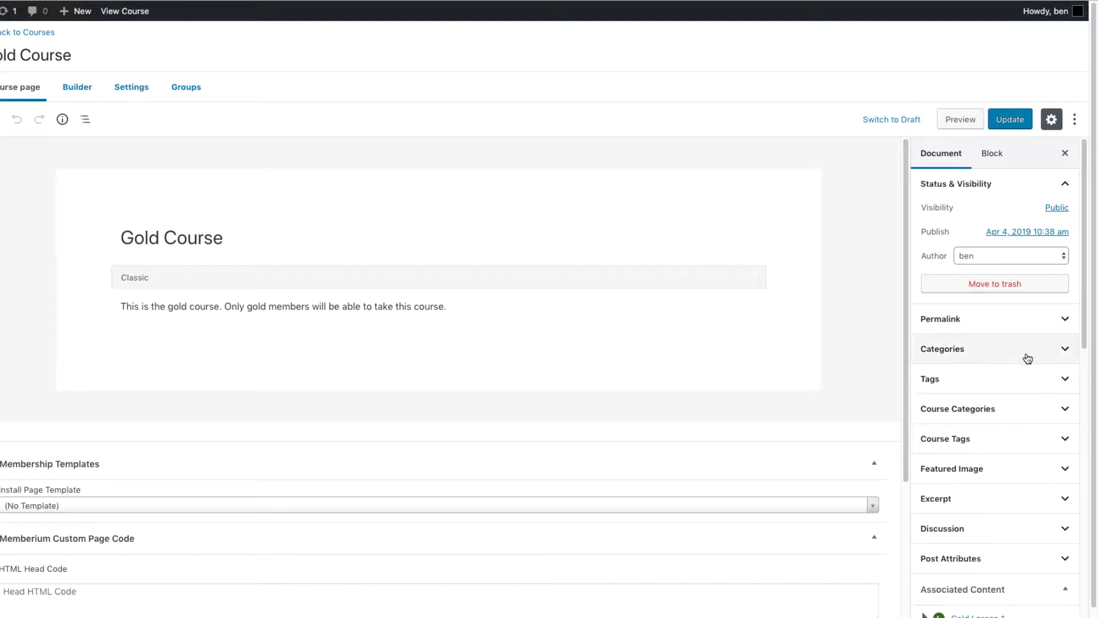
pyautogui.scroll(-8, 1028, 359)
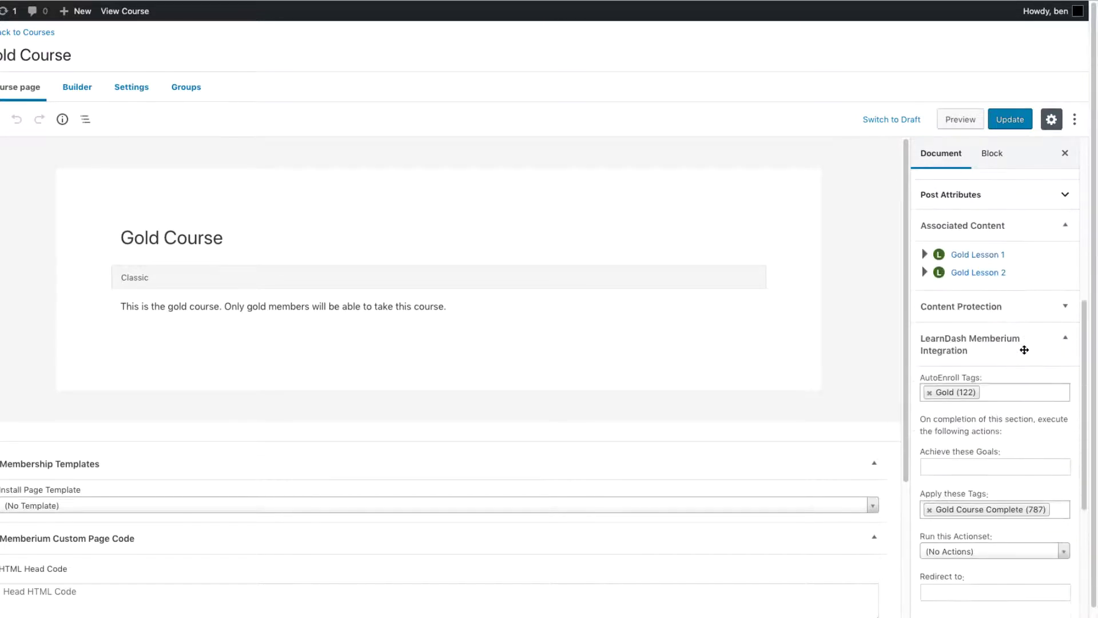
pyautogui.scroll(-3, 1024, 350)
pyautogui.scroll(-1, 973, 400)
pyautogui.scroll(-1, 971, 415)
pyautogui.moveTo(922, 415); pyautogui.dragTo(988, 419)
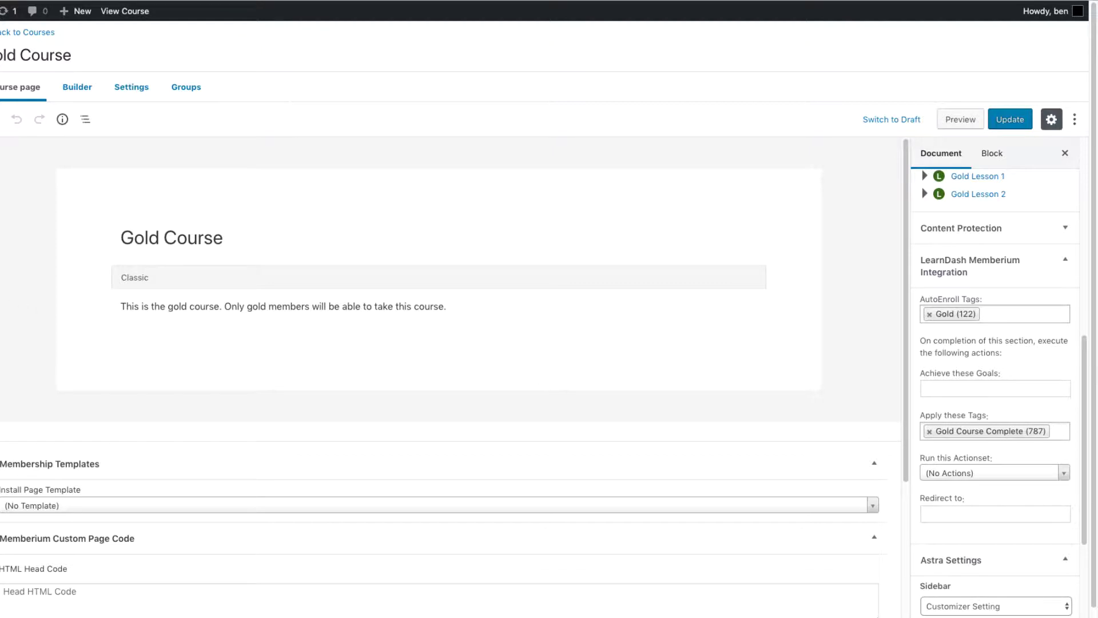
# Step: Open Gold Lesson 1 for editing from the Gold Course builder
pyautogui.click(72, 87)
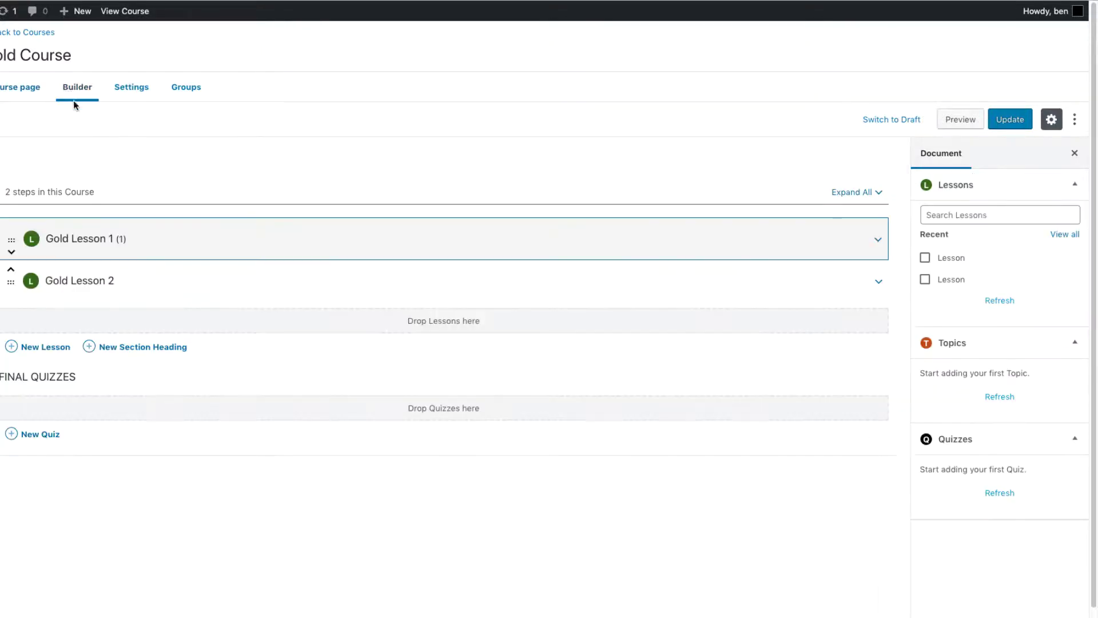
pyautogui.click(12, 252)
pyautogui.click(11, 274)
pyautogui.click(811, 246)
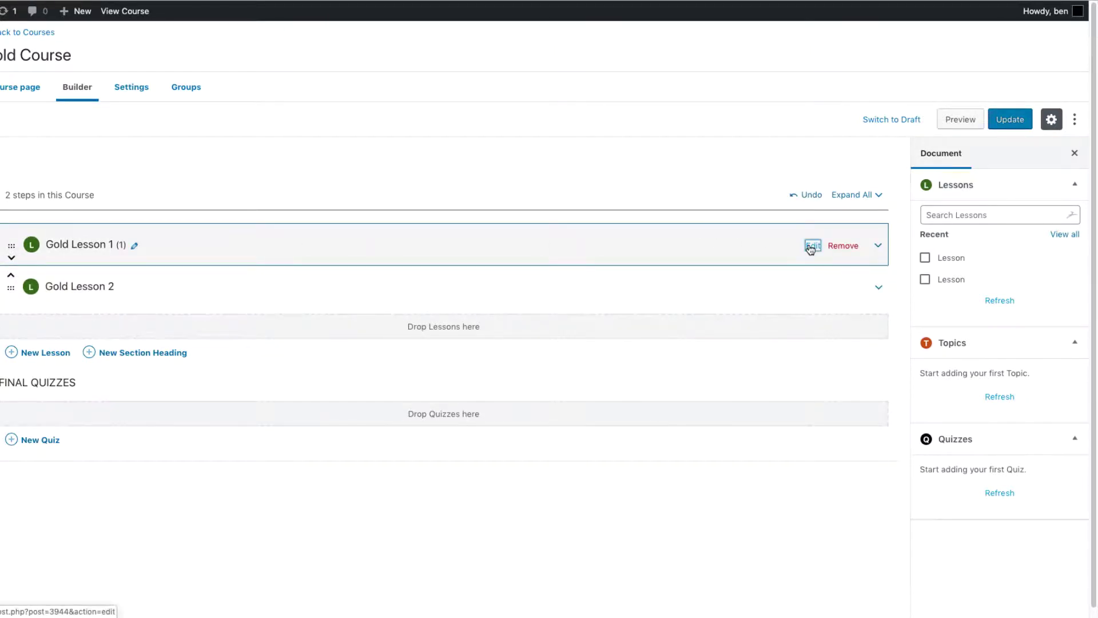
pyautogui.click(570, 157)
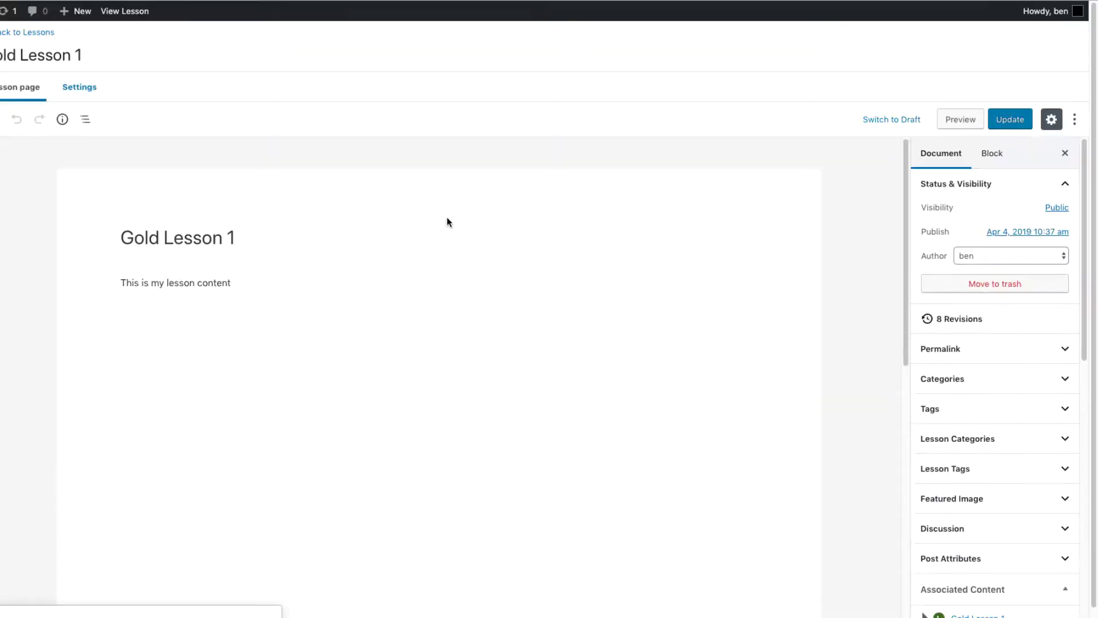
# Step: Open the quiz listed under Gold Lesson 1 in Associated Content
pyautogui.scroll(-10, 1027, 370)
pyautogui.scroll(-4, 1028, 370)
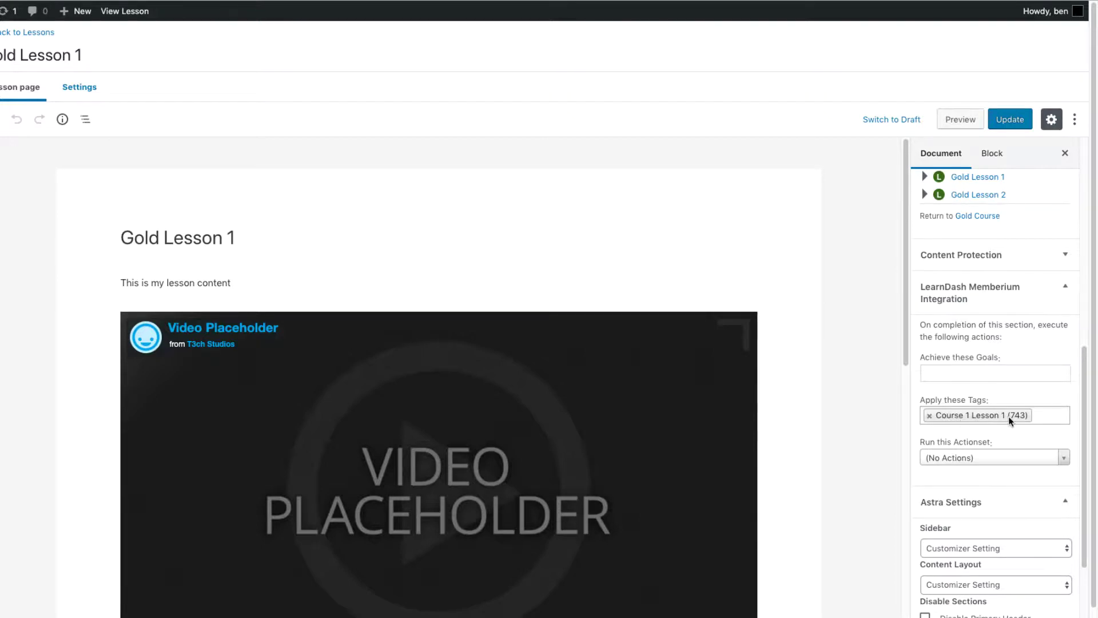
pyautogui.click(924, 176)
pyautogui.scroll(5, 927, 329)
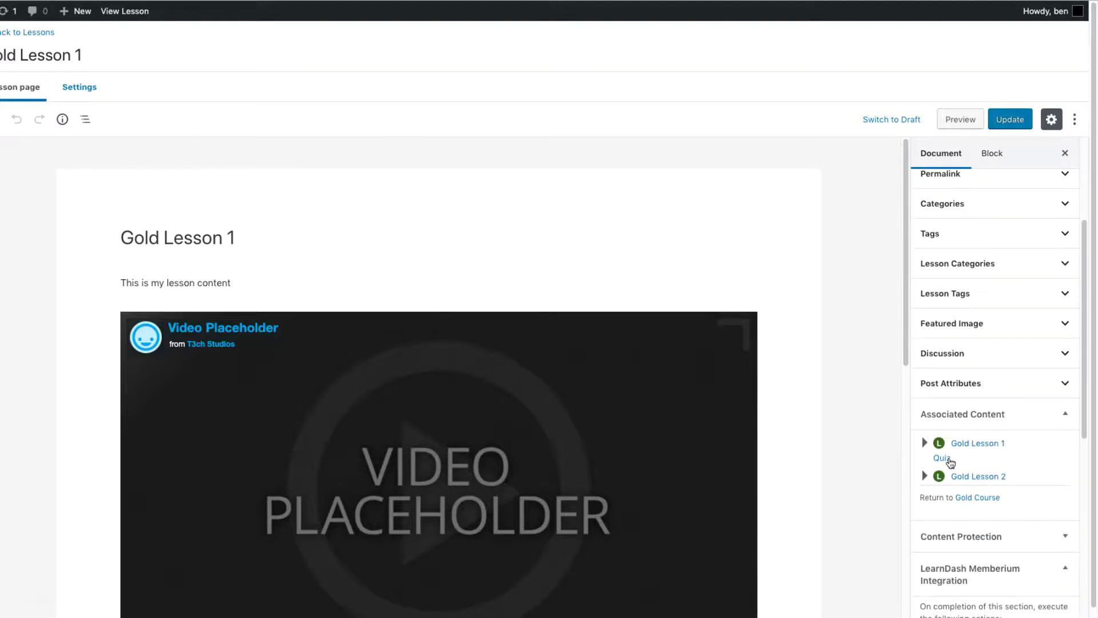
pyautogui.click(949, 461)
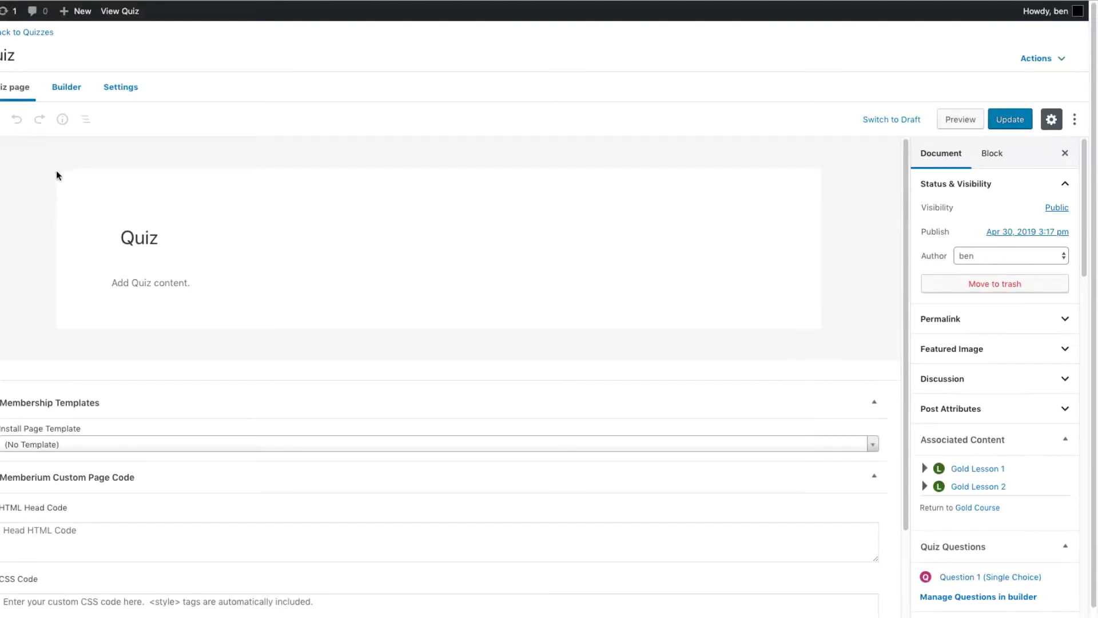
# Step: Show the quiz's Memberium Integration settings with the Quiz Passed and Quiz Failed tags
pyautogui.click(64, 89)
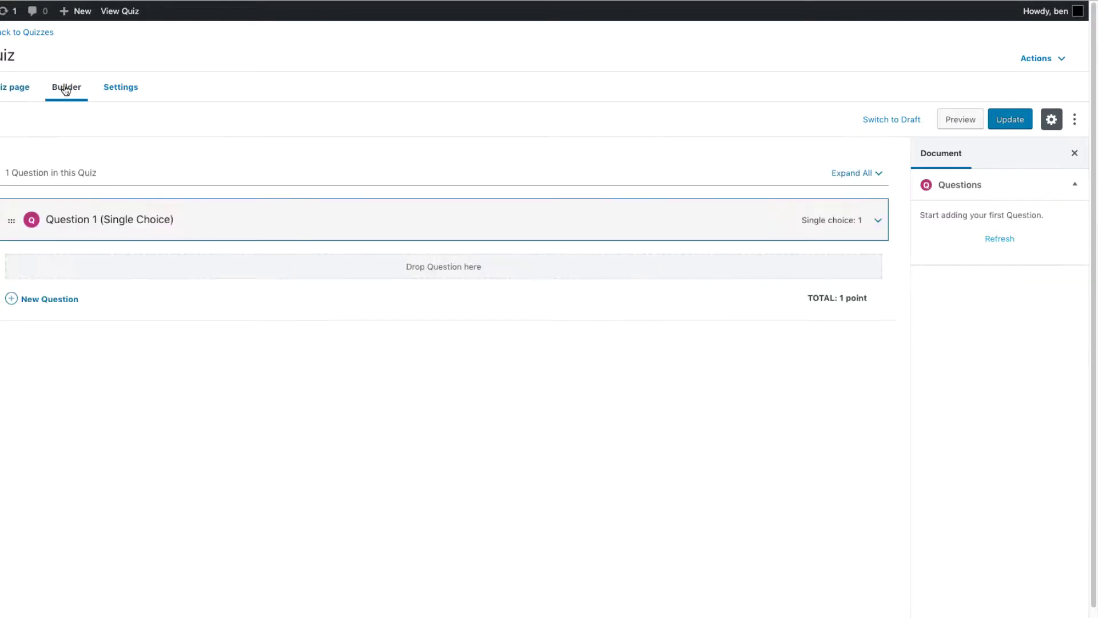
pyautogui.click(21, 94)
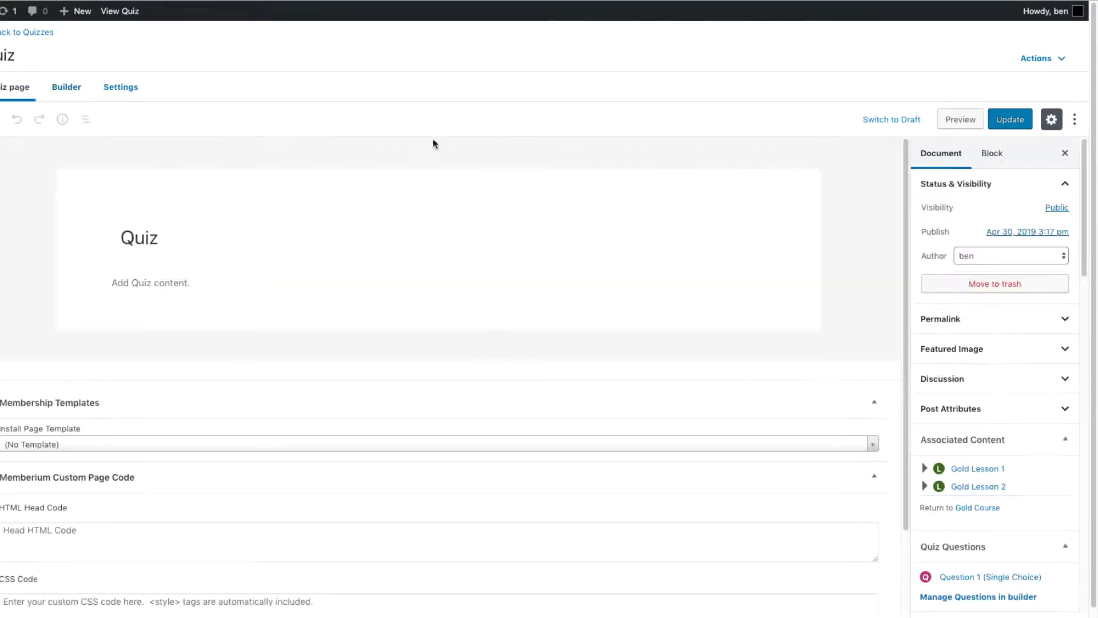
pyautogui.scroll(-5, 972, 492)
pyautogui.scroll(-10, 972, 493)
pyautogui.scroll(-5, 972, 493)
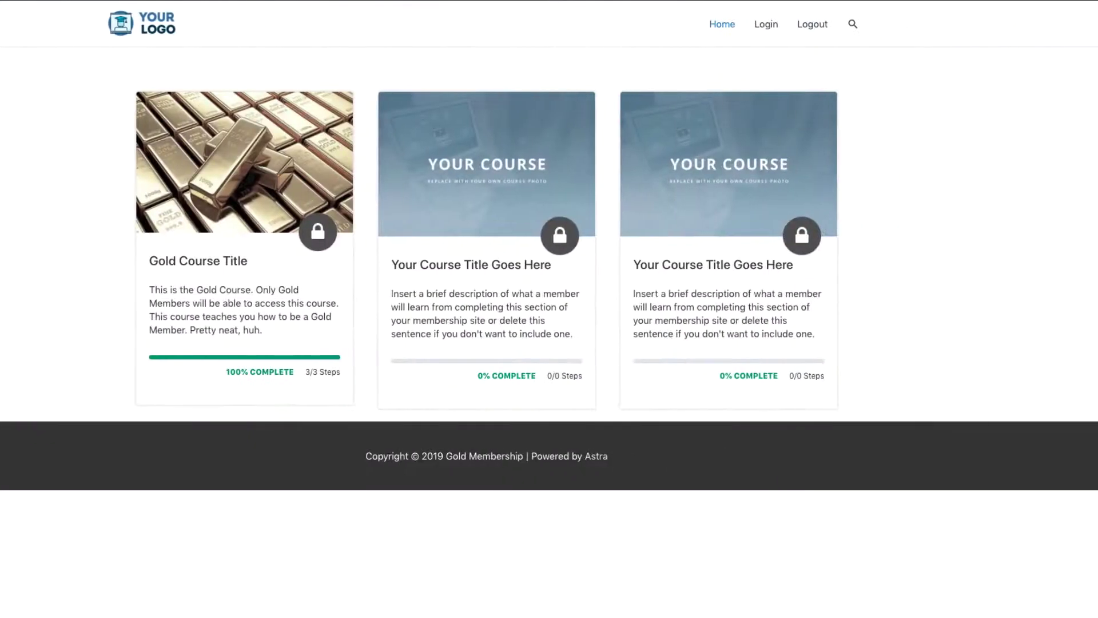
# Step: Reload the front-end course listing so Gold Course shows 0% with 0/2 steps
pyautogui.press('super+r')
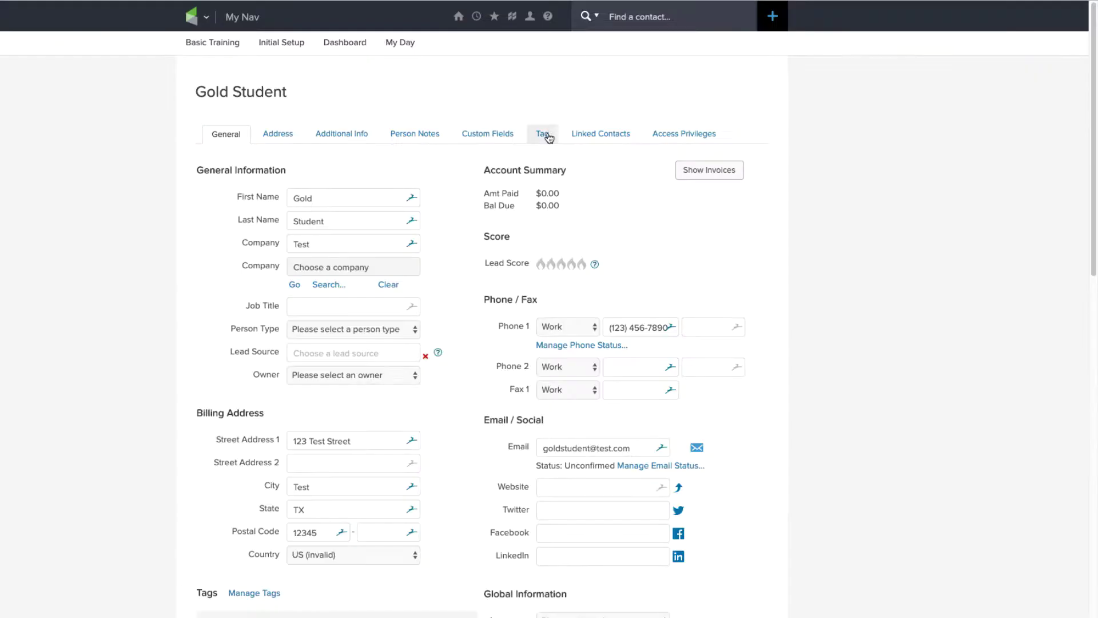
# Step: On the student's Infusionsoft contact, choose Gold as the Memberships tag
pyautogui.click(543, 133)
pyautogui.scroll(-4, 526, 317)
pyautogui.click(320, 377)
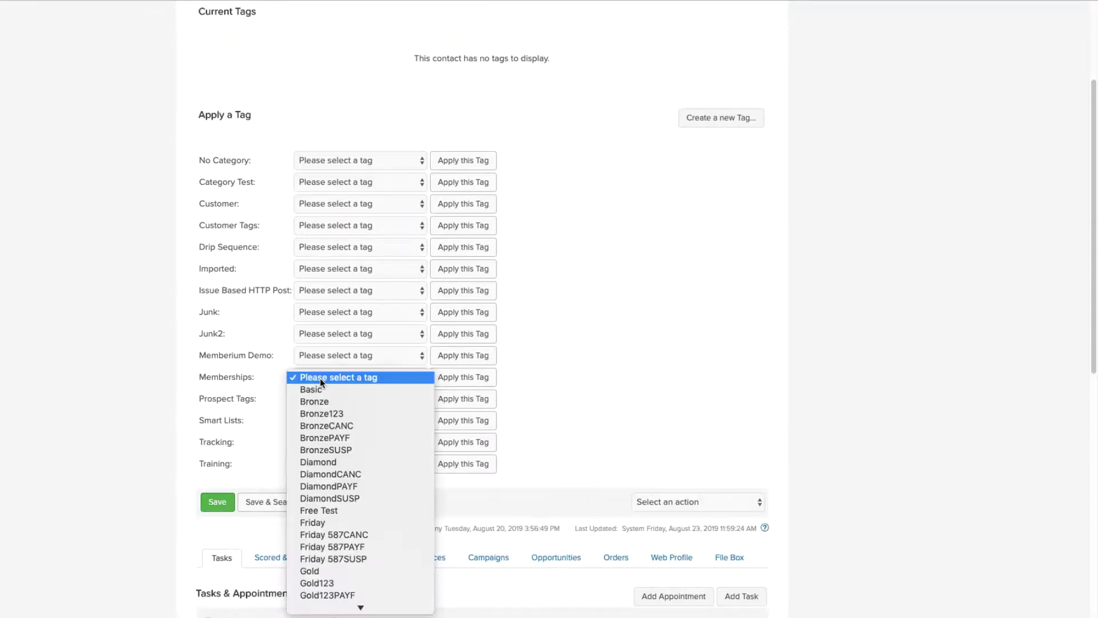
pyautogui.click(332, 355)
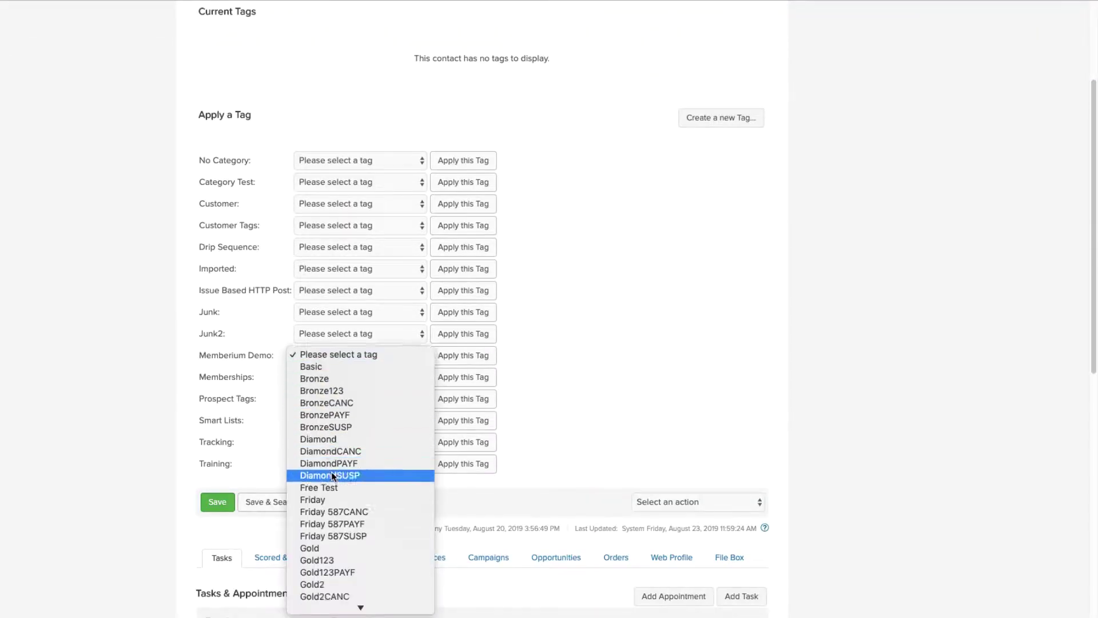
pyautogui.click(311, 548)
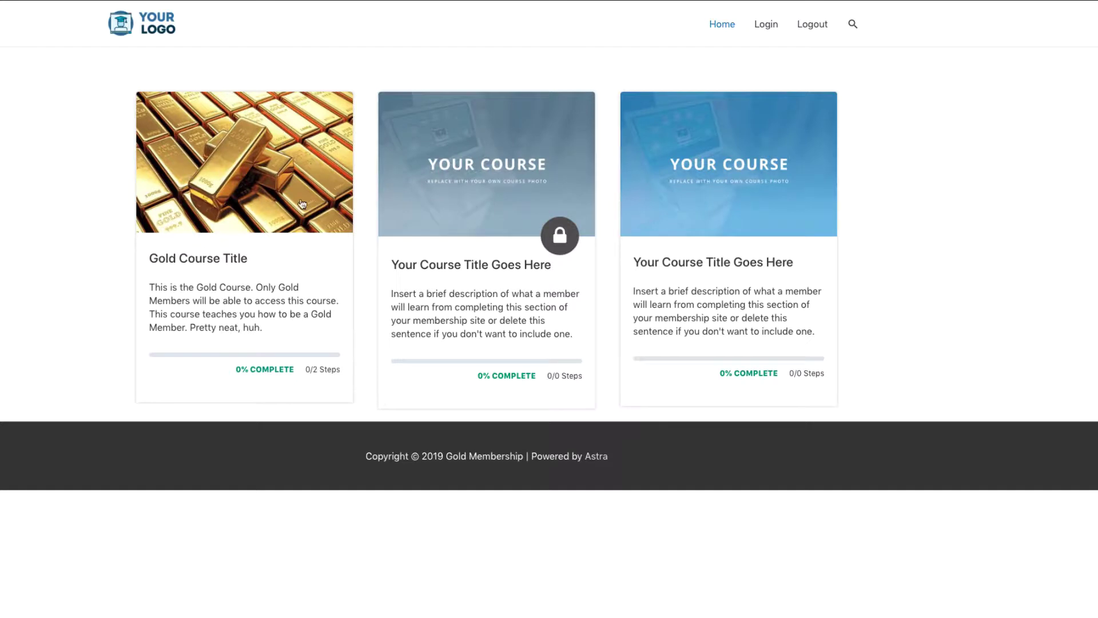
# Step: Open Gold Lesson 1 from the Gold Course page
pyautogui.click(258, 187)
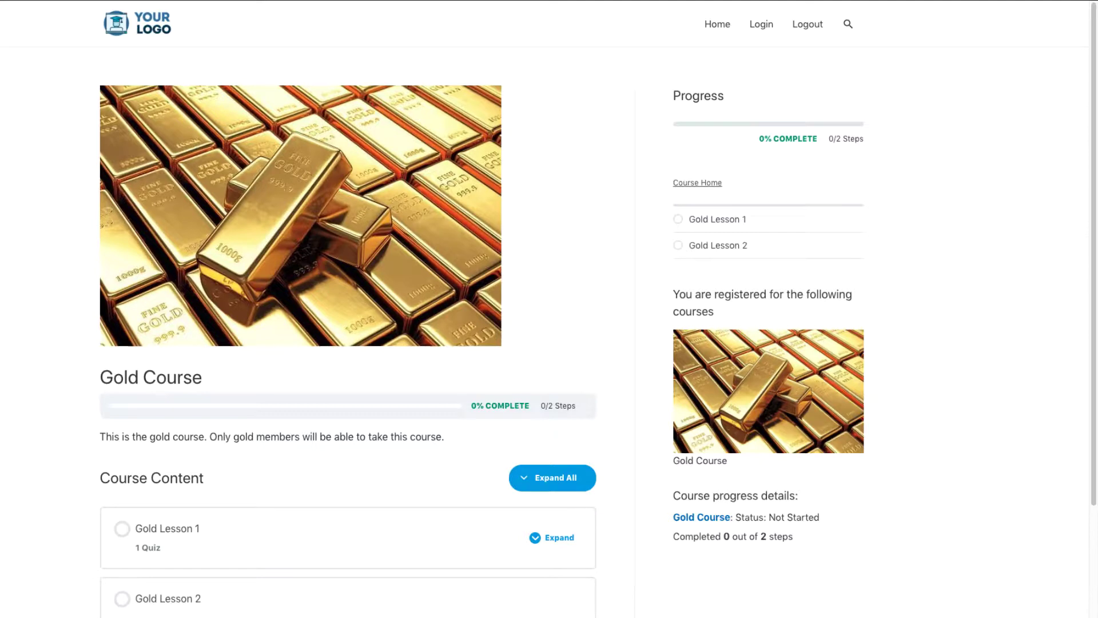
pyautogui.scroll(-3, 57, 264)
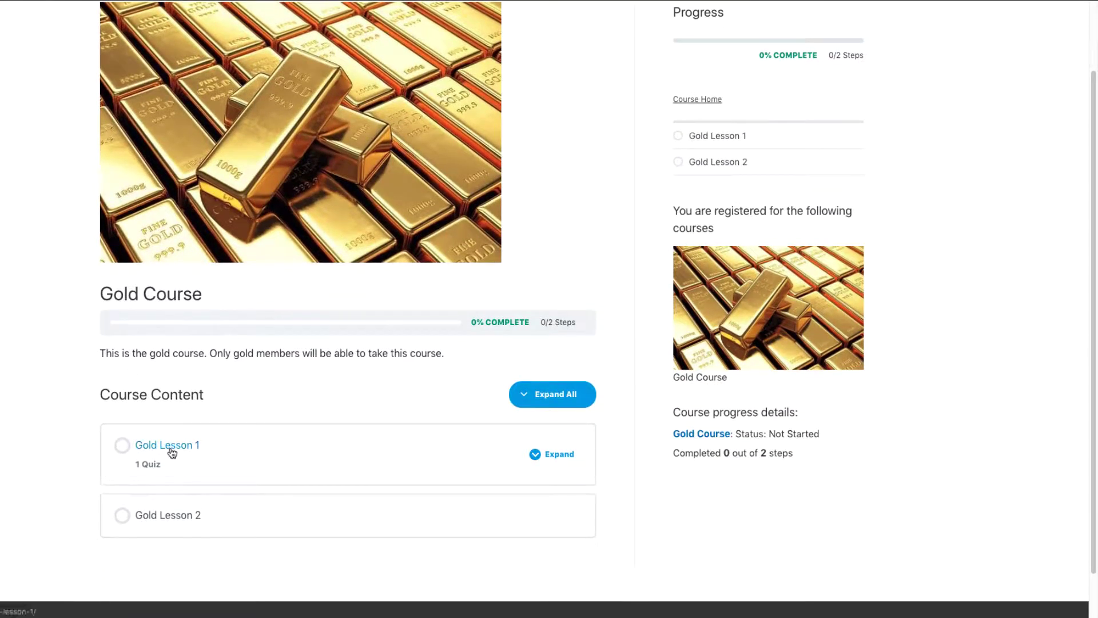
pyautogui.click(171, 446)
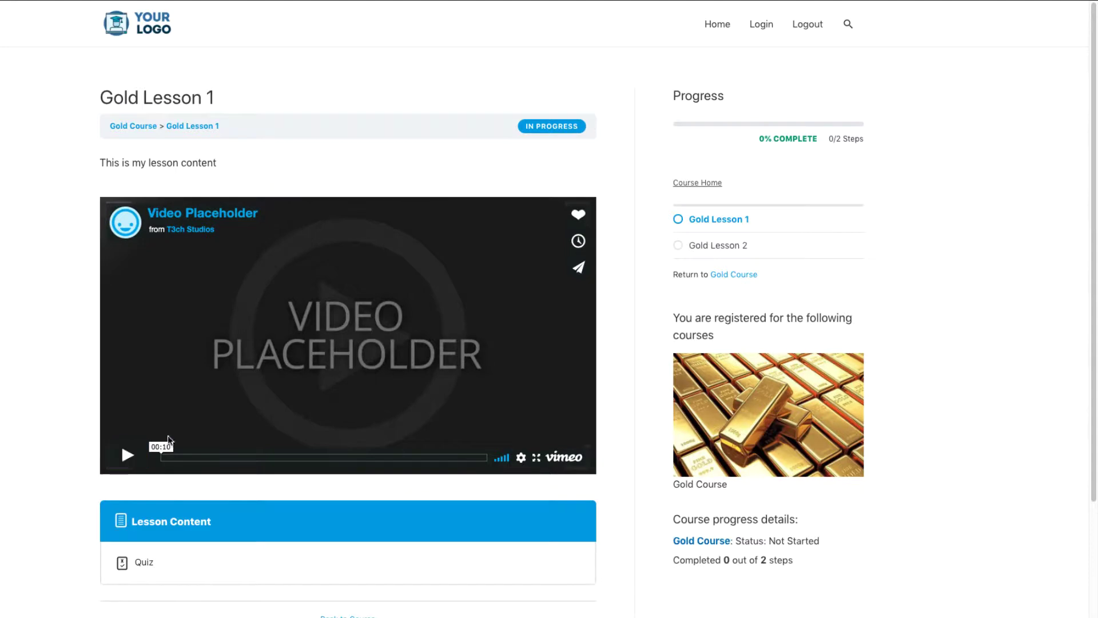
pyautogui.scroll(-5, 314, 394)
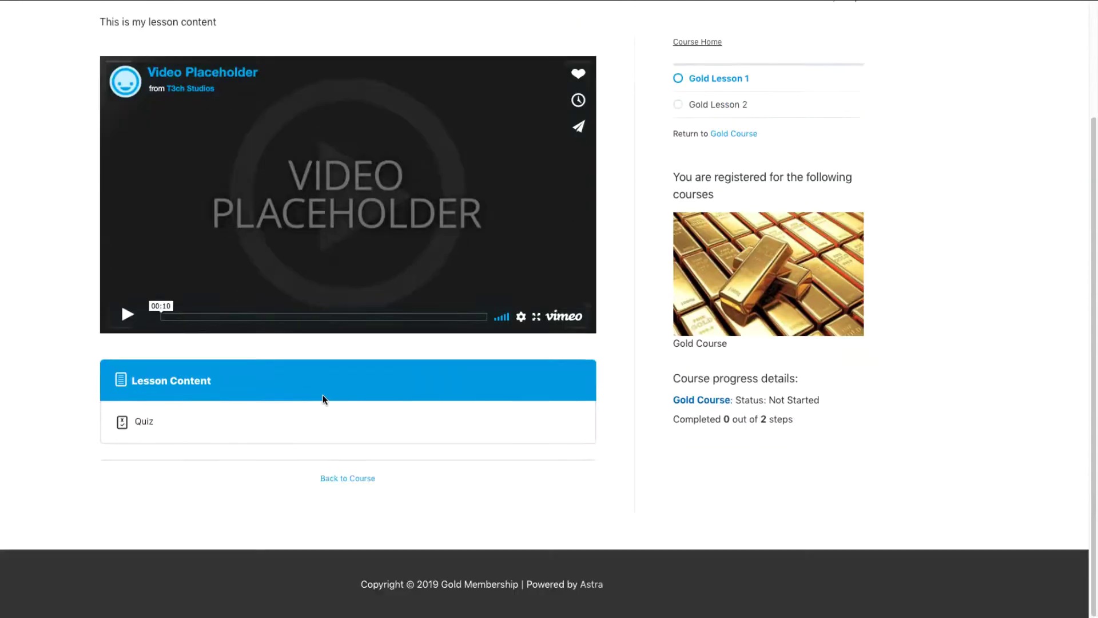
pyautogui.scroll(5, 322, 399)
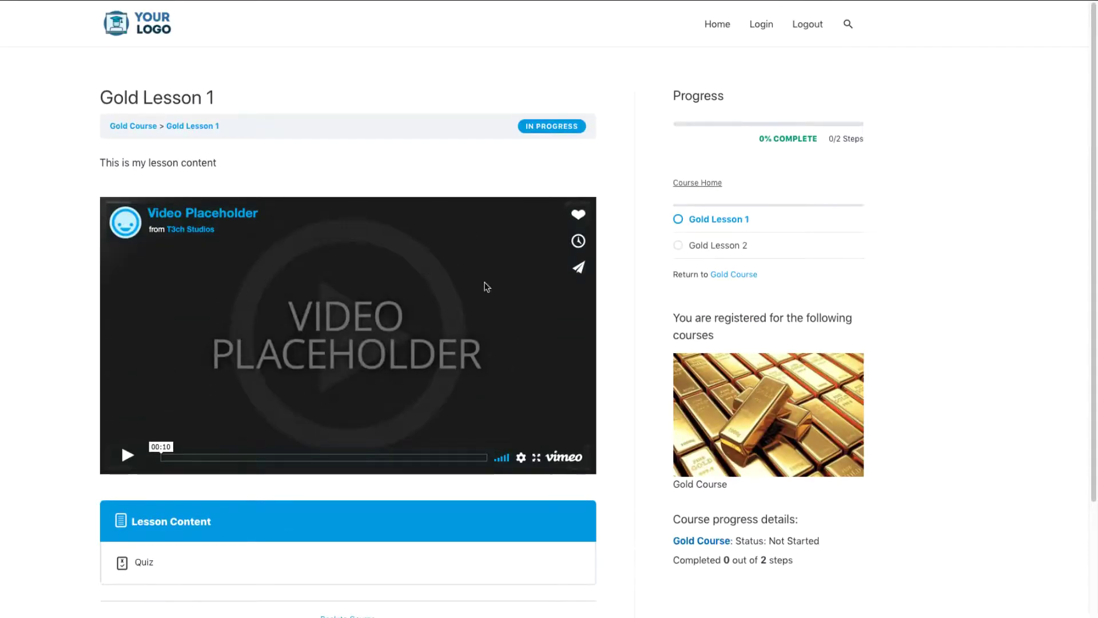
pyautogui.scroll(-3, 549, 286)
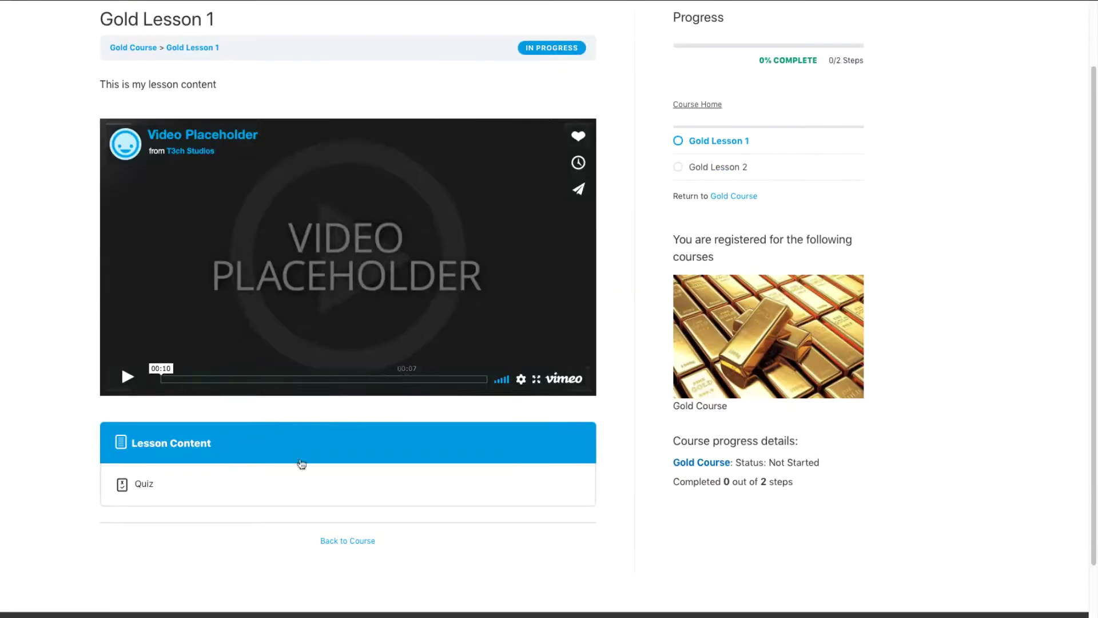
# Step: Pass the Gold Lesson 1 quiz by answering Blue, then continue to Gold Lesson 2
pyautogui.click(147, 490)
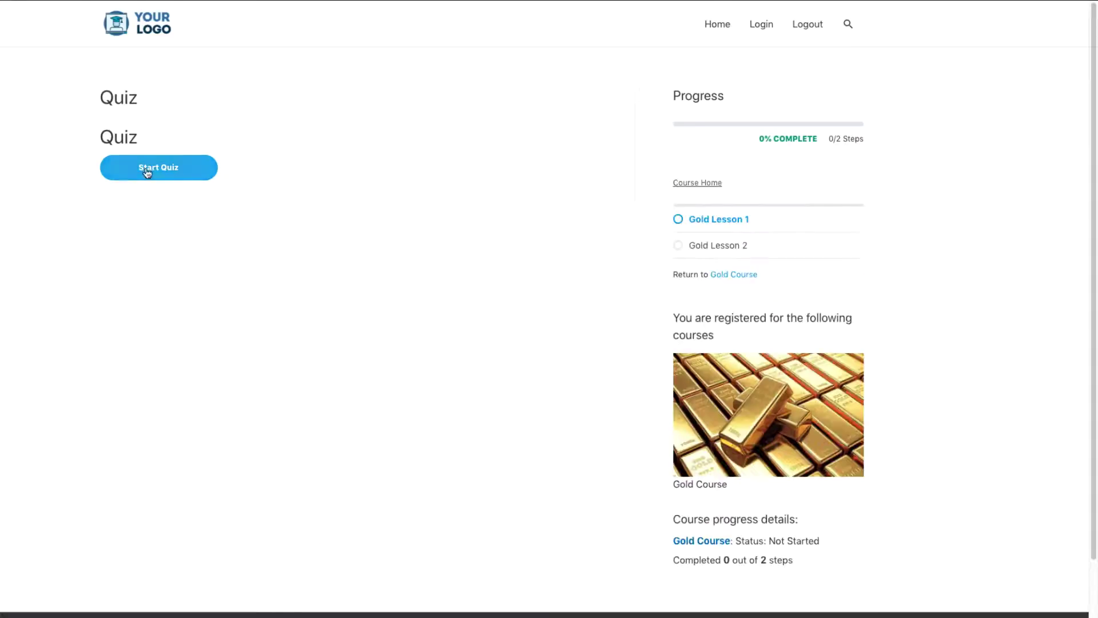
pyautogui.click(147, 173)
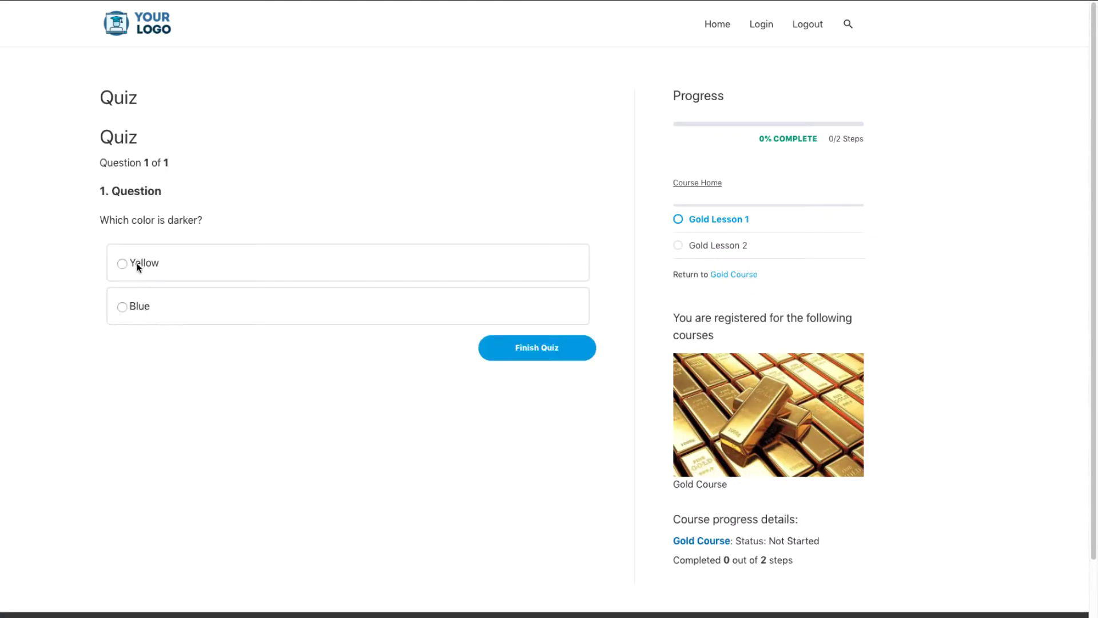
pyautogui.click(161, 306)
pyautogui.click(516, 349)
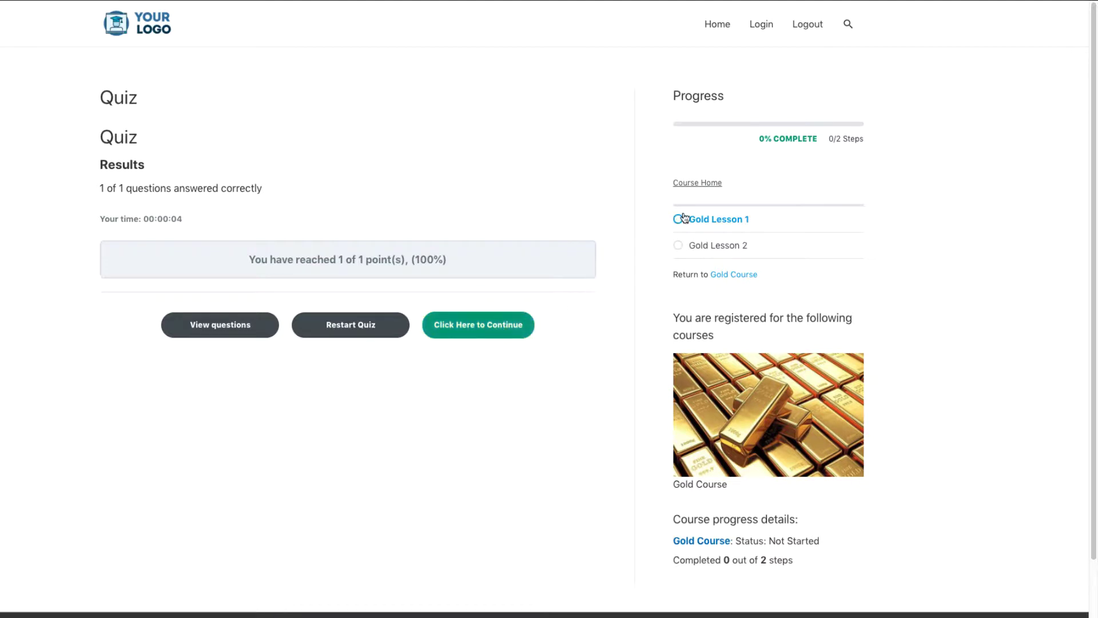
pyautogui.moveTo(764, 138); pyautogui.dragTo(816, 138)
pyautogui.click(815, 138)
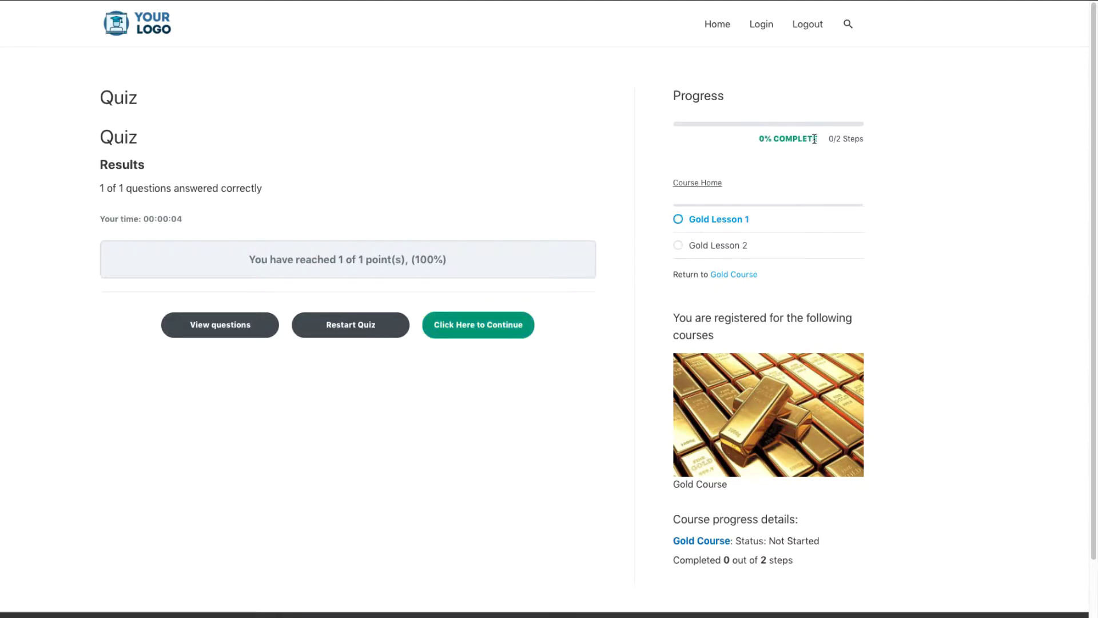
pyautogui.click(478, 332)
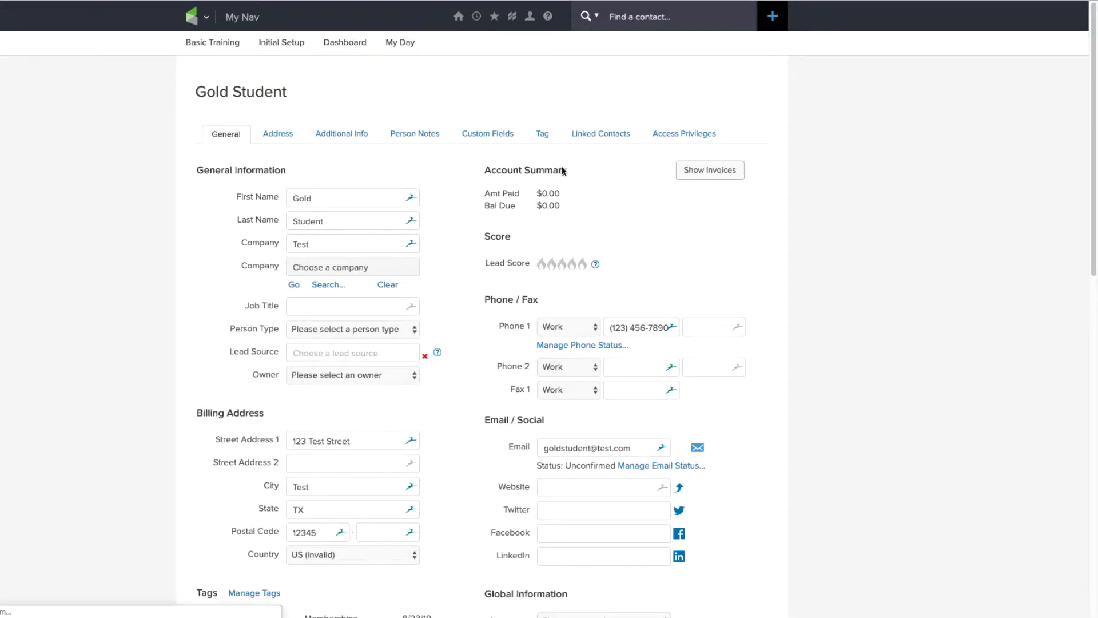
# Step: Reload the contact's Current Tags and highlight the new Course 1 Lesson 1 and Quiz Passed tags
pyautogui.click(544, 136)
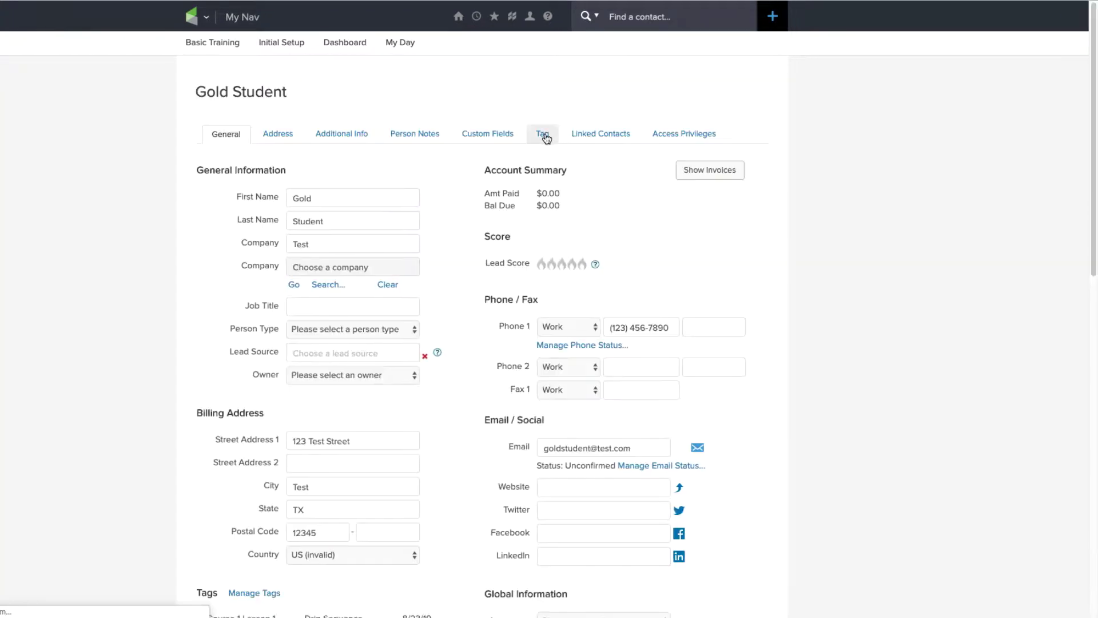
pyautogui.click(546, 137)
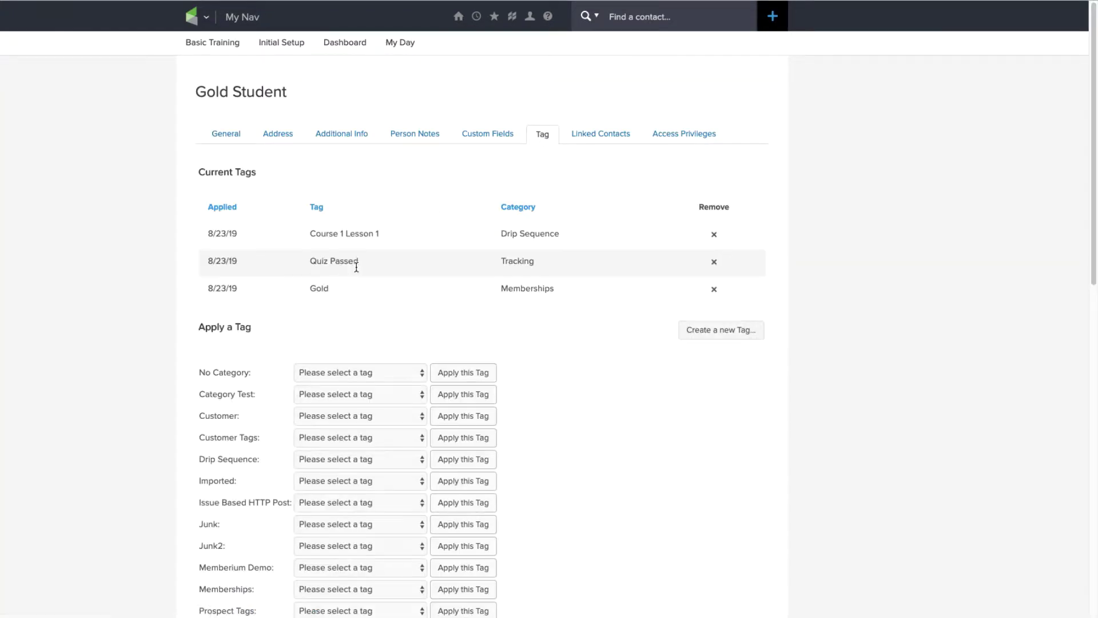
pyautogui.moveTo(351, 258); pyautogui.dragTo(312, 258)
pyautogui.click(303, 256)
pyautogui.moveTo(310, 235); pyautogui.dragTo(413, 232)
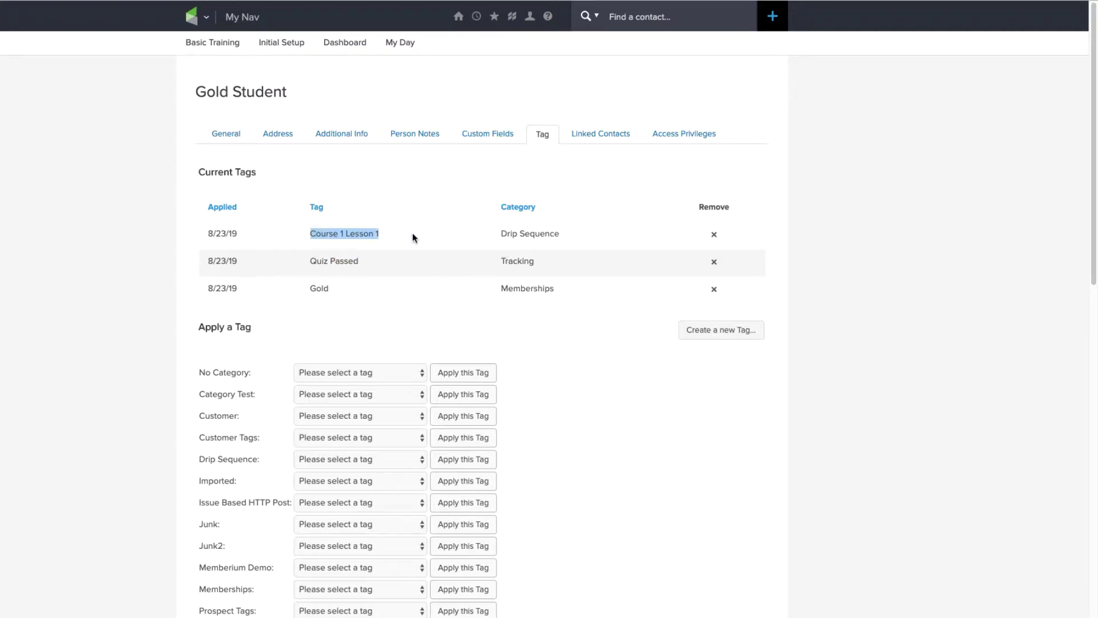
pyautogui.click(314, 231)
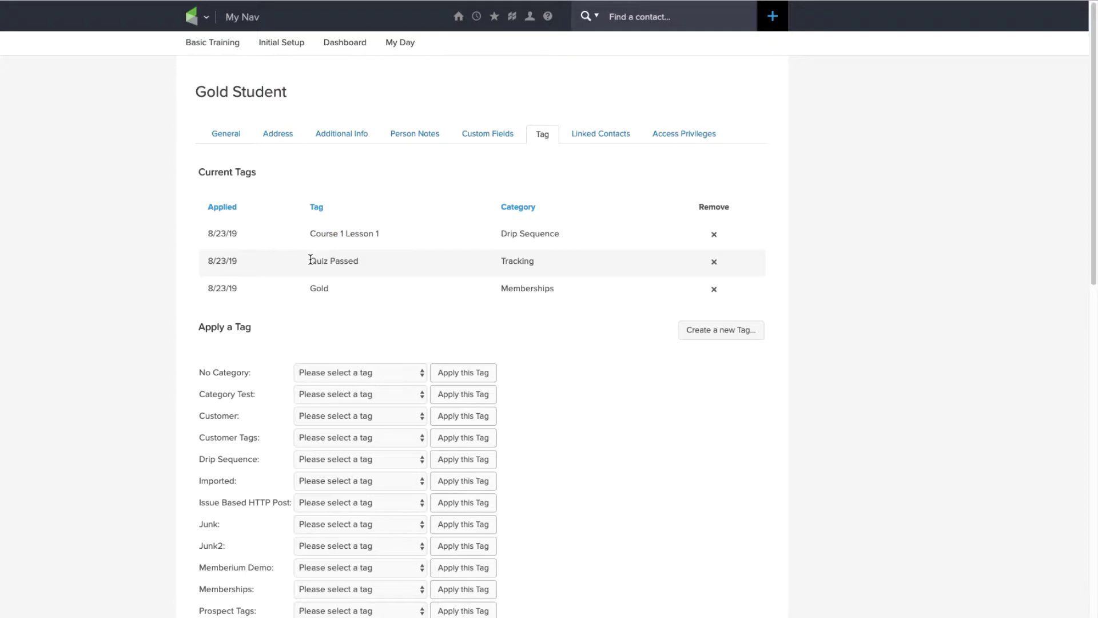
pyautogui.moveTo(311, 259); pyautogui.dragTo(356, 259)
pyautogui.click(351, 259)
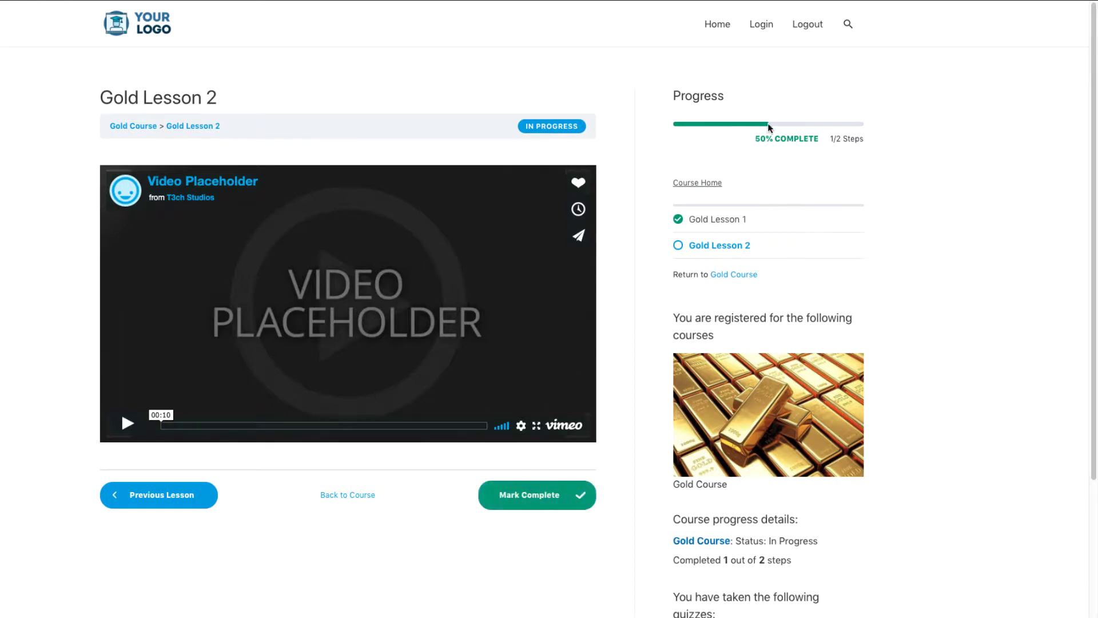
# Step: Mark Gold Lesson 2 complete and highlight the course's 100% COMPLETE label
pyautogui.click(521, 493)
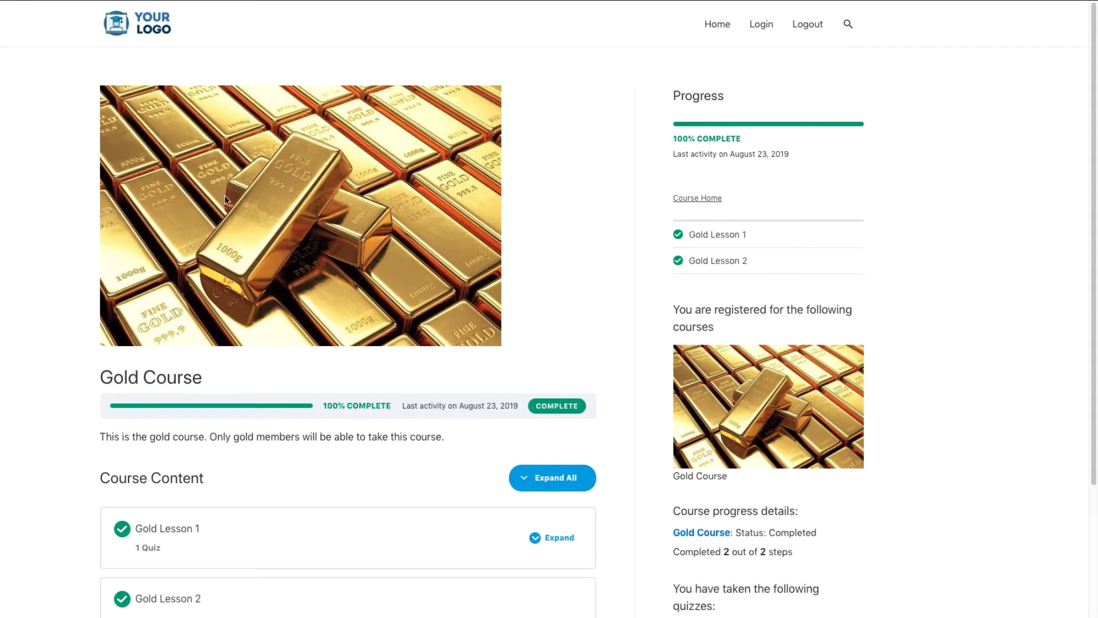
pyautogui.moveTo(323, 405); pyautogui.dragTo(404, 409)
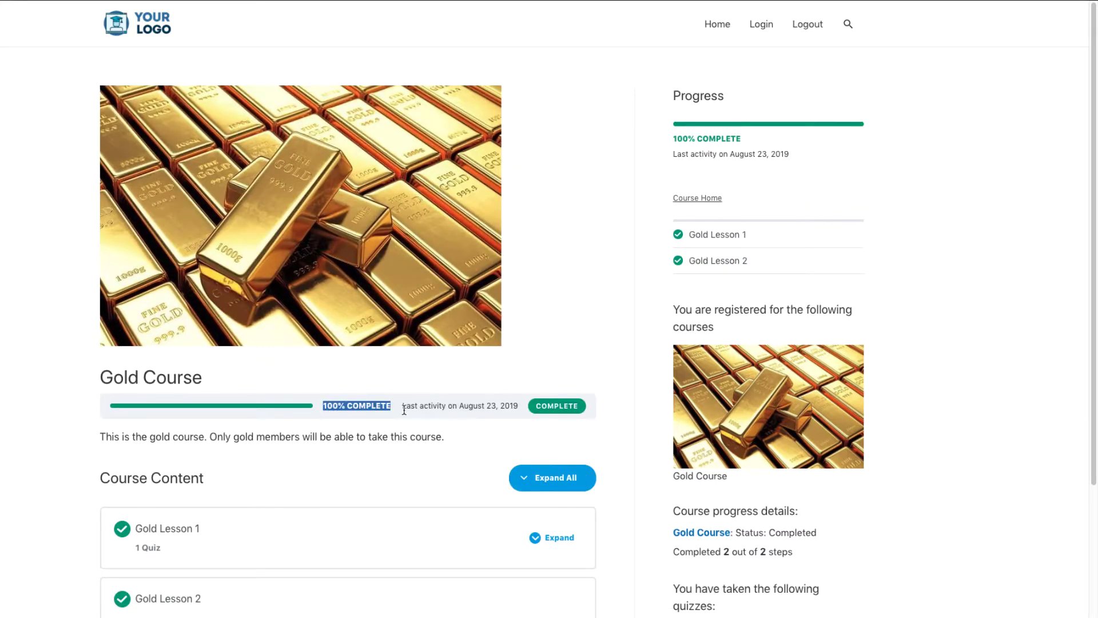
pyautogui.click(363, 404)
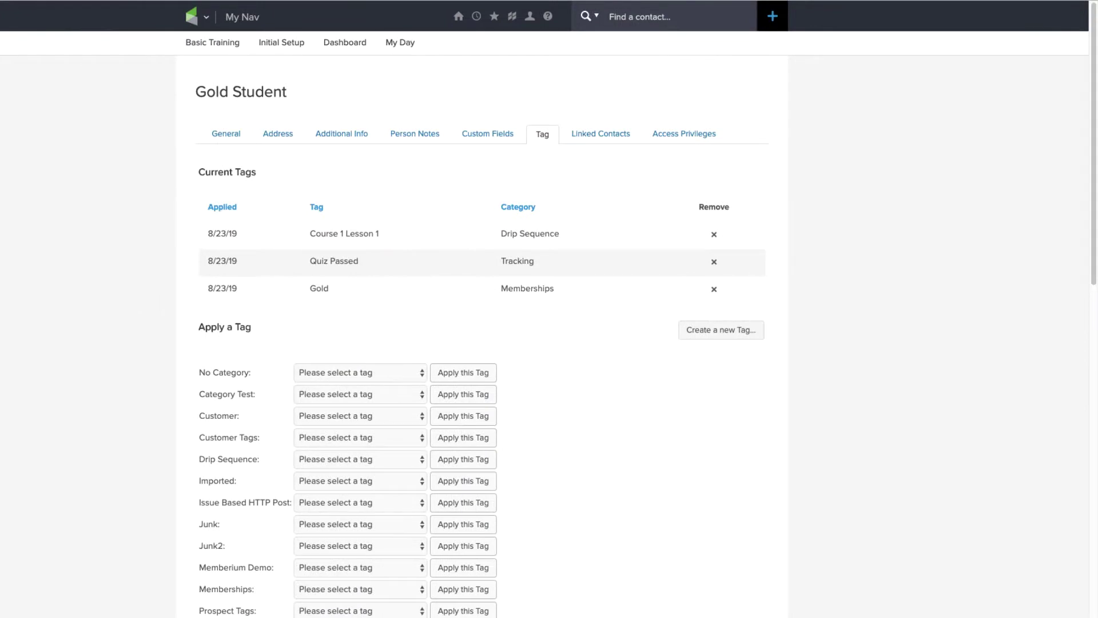
# Step: Reload the contact's Current Tags and highlight the new Gold Course Complete tag
pyautogui.click(546, 137)
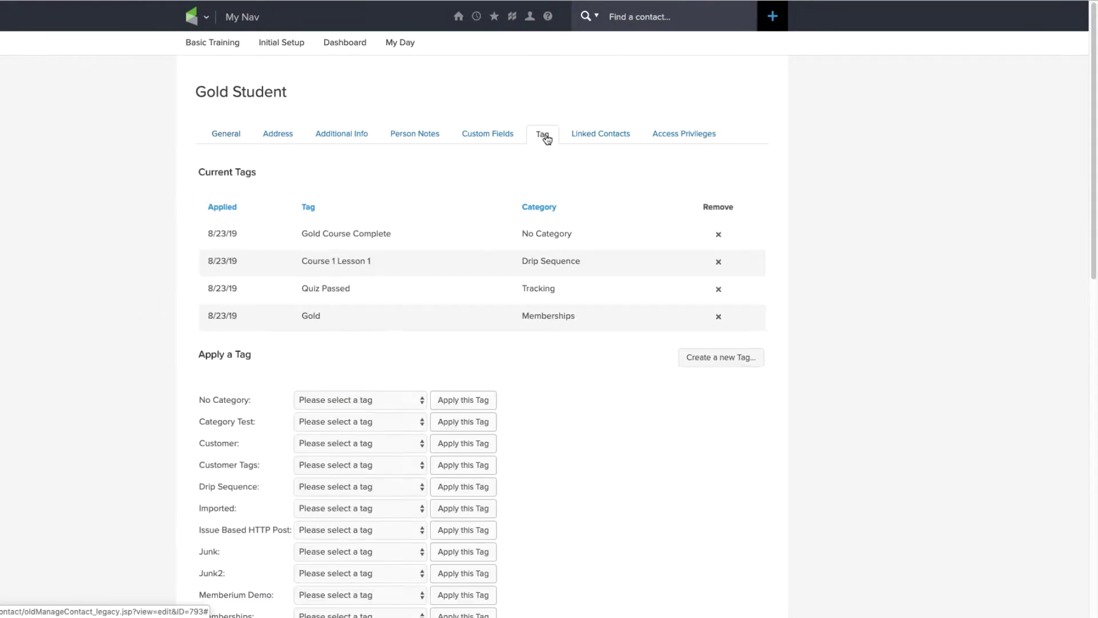
pyautogui.moveTo(300, 233); pyautogui.dragTo(388, 235)
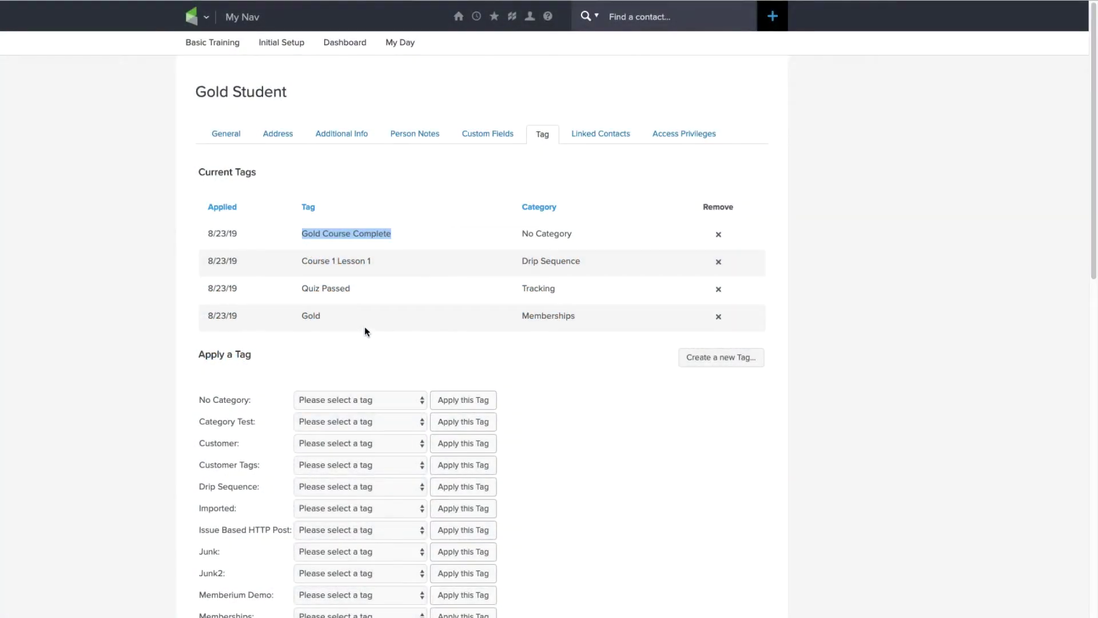
pyautogui.click(365, 325)
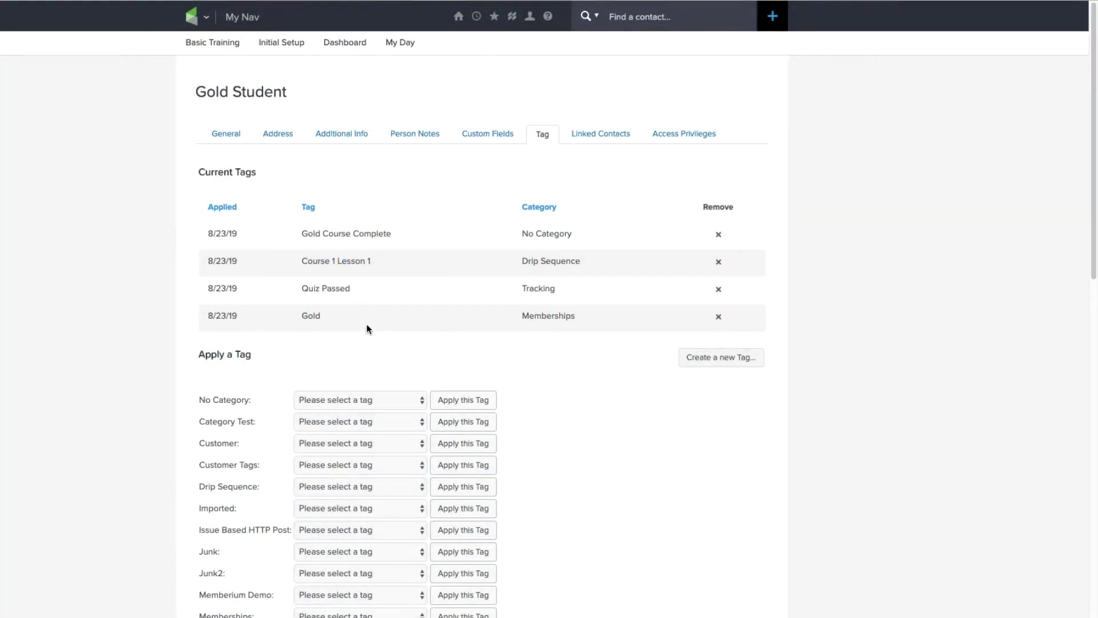